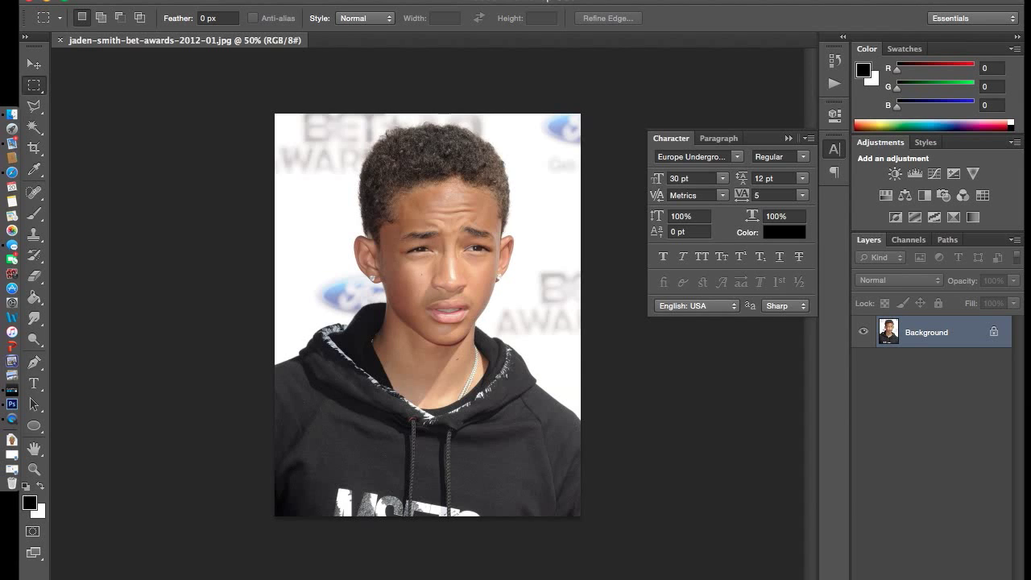
- Set the foreground colour to a skin brown sampled from the face
key("ctrl+plus")
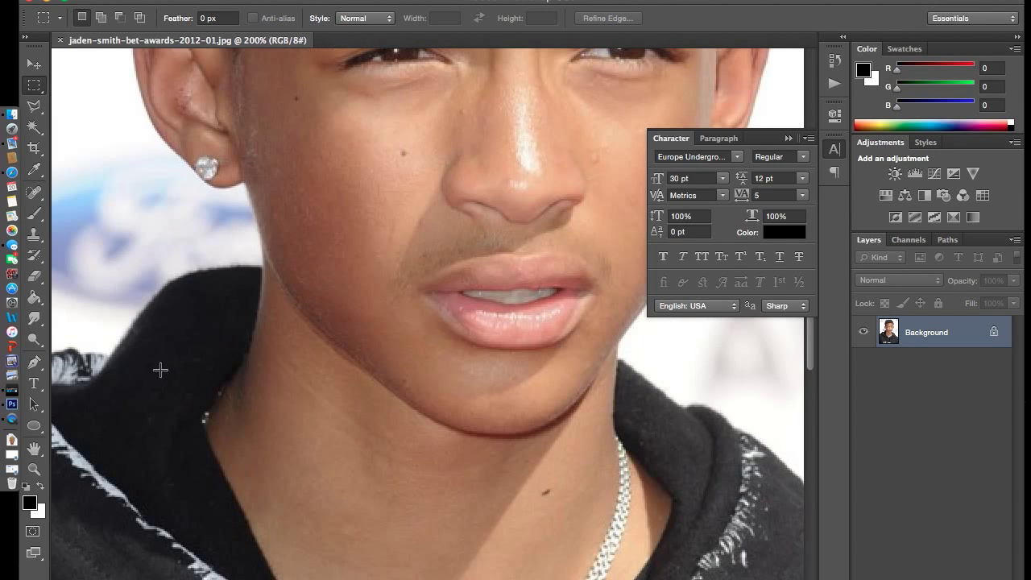
left_click(30, 502)
left_click(362, 137)
left_click(397, 145)
left_click(380, 279)
left_click(953, 321)
- Unlock the photo as Layer 0 and add an empty Layer 1 beneath it
key("m")
double_click(961, 335)
key("Return")
key("ctrl+shift+alt+n")
left_click_drag(918, 332, 934, 368)
scroll(556, 375, "right", 5)
scroll(557, 375, "up", 3)
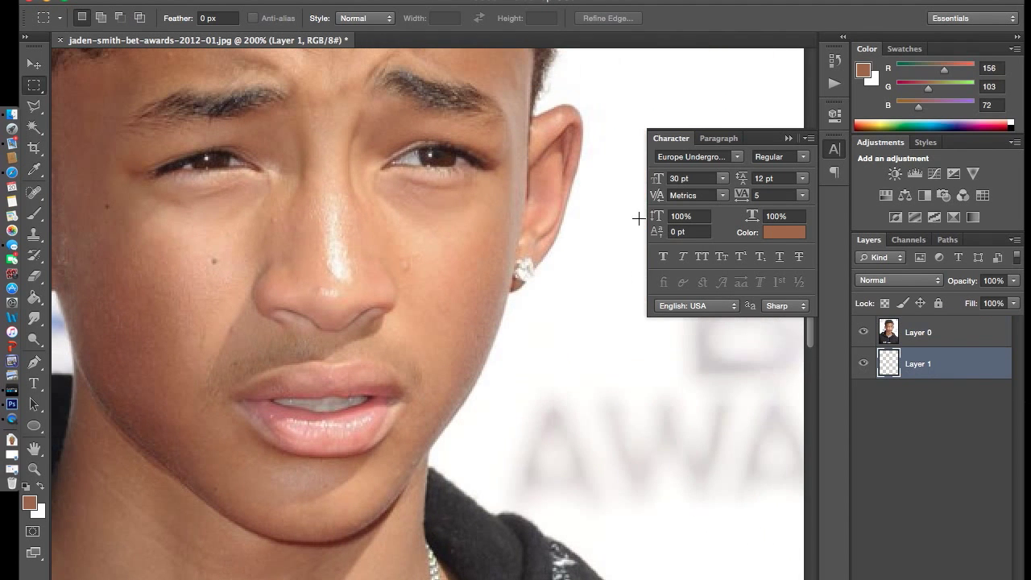
left_click(788, 138)
scroll(453, 369, "down", 3)
scroll(453, 370, "left", 1)
left_click(34, 363)
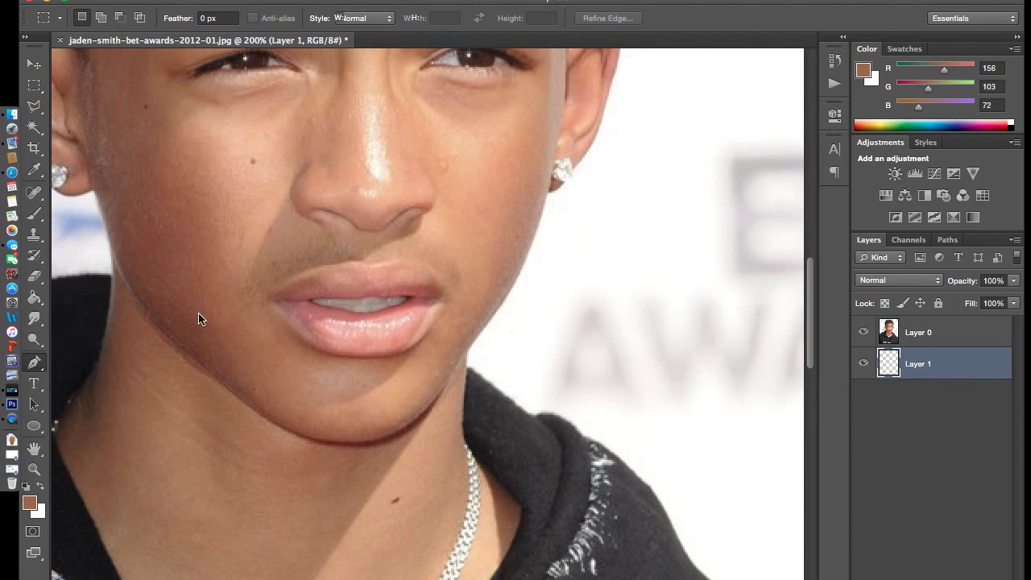
- Trace the Shape 1 outline down the left jawline and across the chin
left_click(93, 192)
left_click(98, 209)
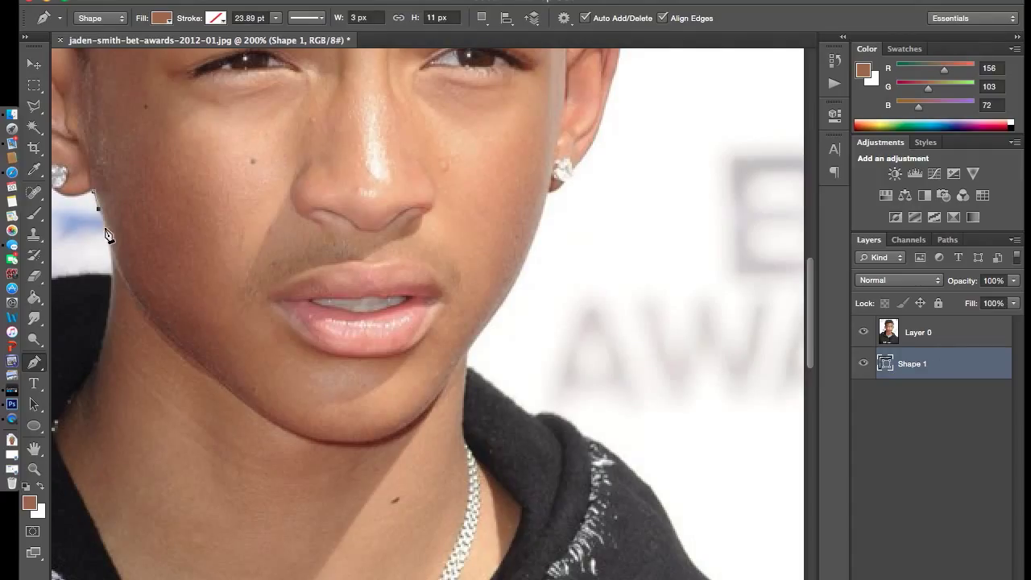
left_click(117, 267)
left_click(132, 292)
left_click(157, 324)
left_click(198, 363)
left_click(228, 390)
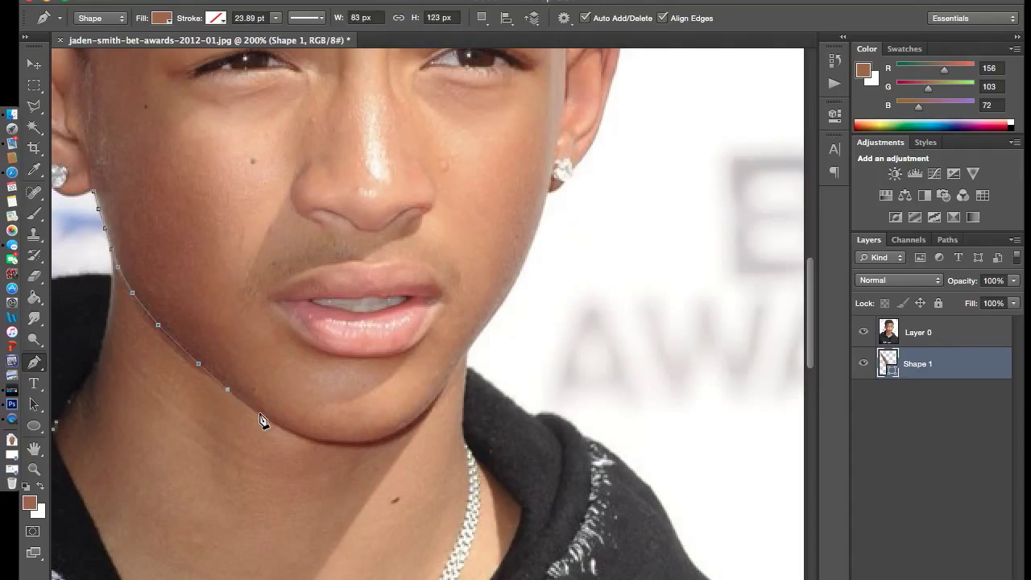
left_click(298, 435)
left_click(331, 442)
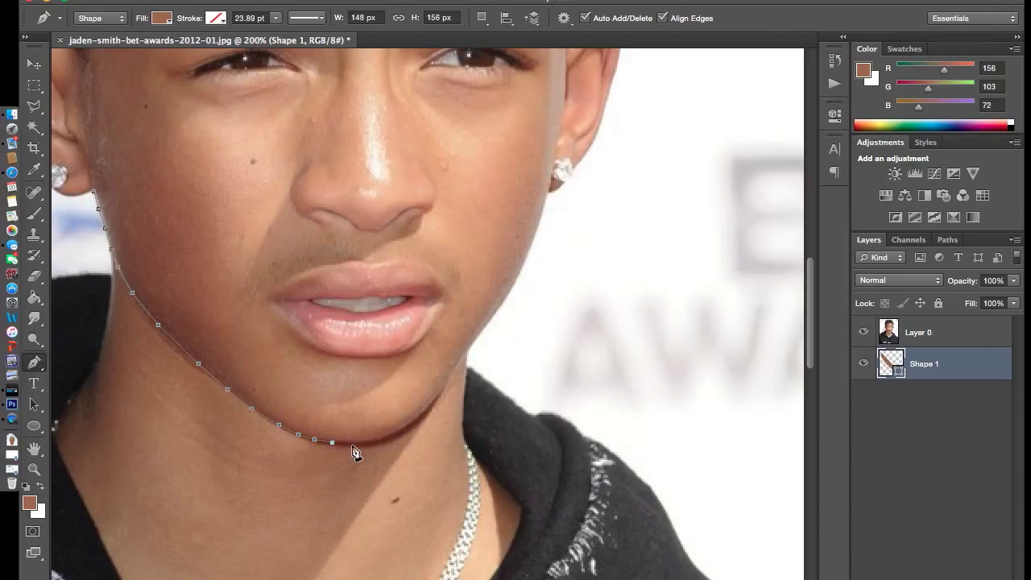
left_click(369, 442)
left_click(386, 440)
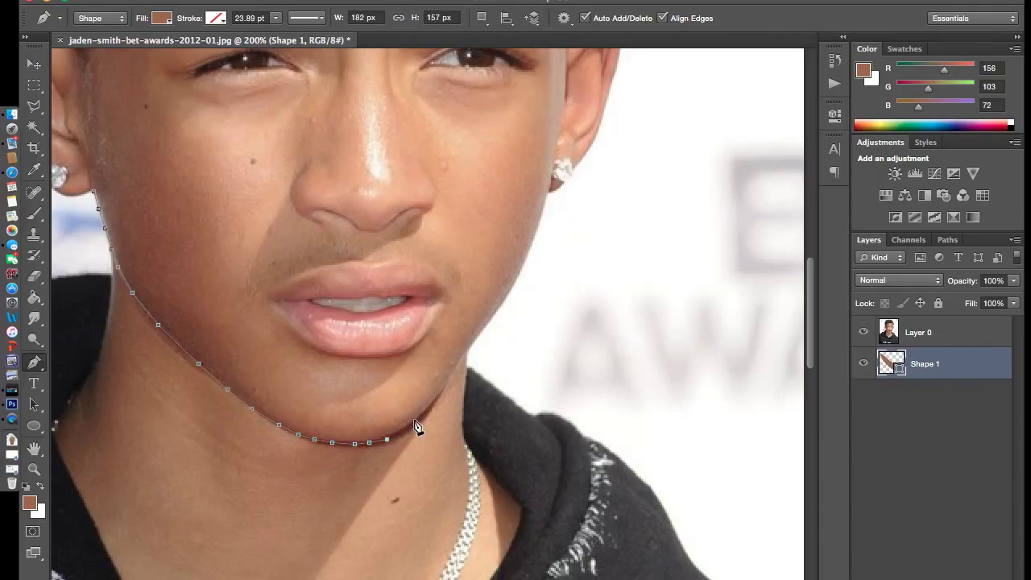
left_click(390, 435)
left_click(402, 429)
- Continue the outline from the chin curve up the right jaw
key("ctrl+plus")
key("ctrl+plus")
key("ctrl+plus")
scroll(384, 442, "down", 2)
left_click(402, 436)
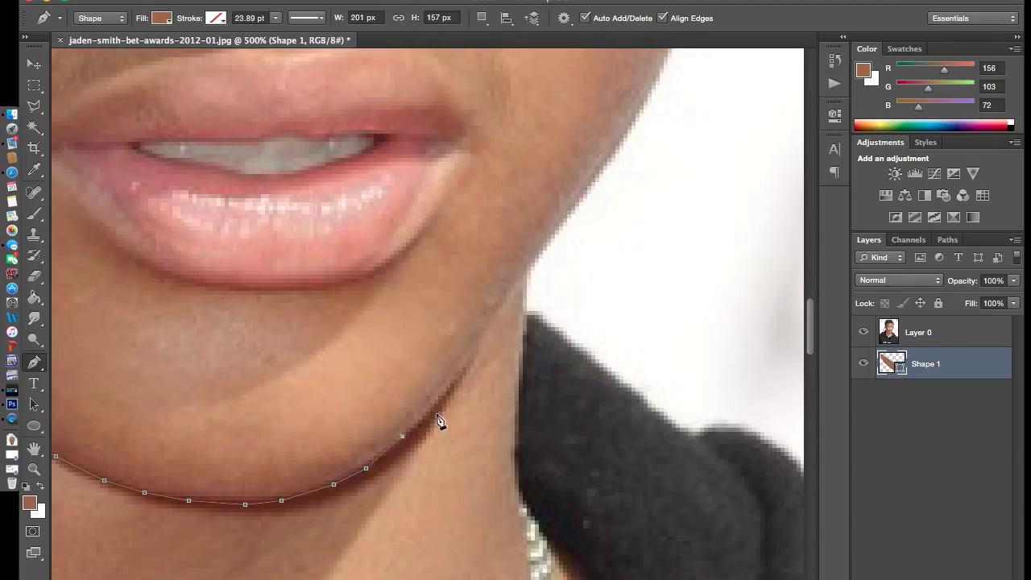
left_click(446, 395)
left_click(470, 351)
left_click(515, 283)
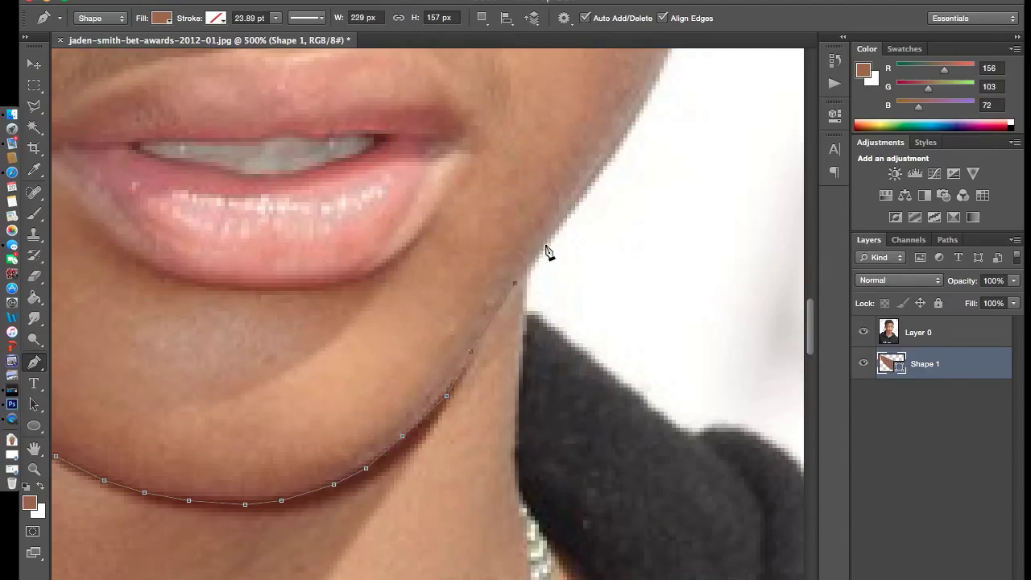
scroll(543, 277, "up", 3)
left_click(529, 379)
left_click(589, 278)
left_click(613, 218)
left_click(637, 149)
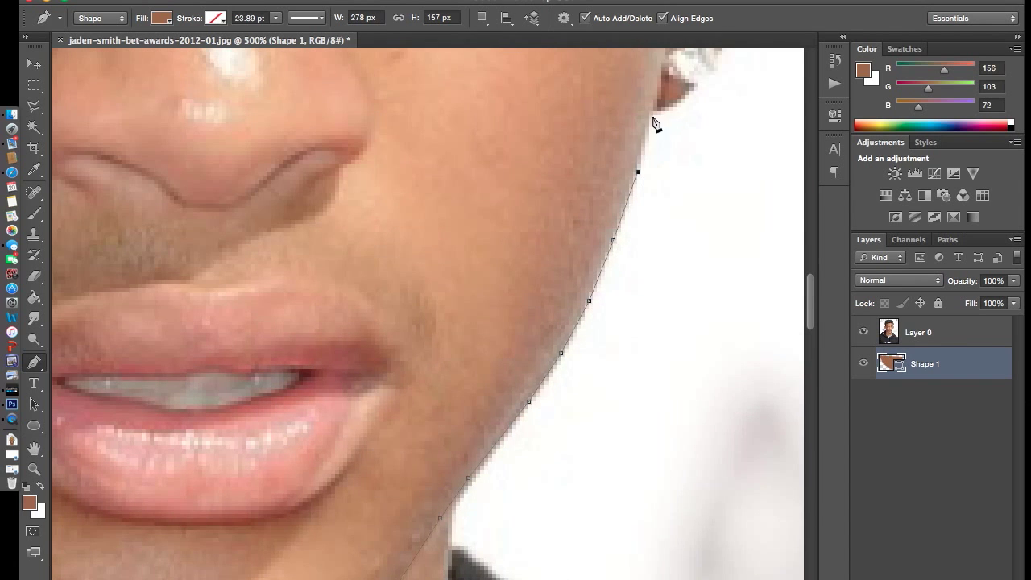
scroll(655, 122, "up", 5)
left_click(664, 282)
scroll(676, 209, "up", 8)
scroll(674, 545, "down", 3)
- Trace the right face edge past the cheek up to the hairline
left_click(677, 429)
left_click(681, 397)
left_click(685, 361)
left_click(689, 312)
left_click(697, 202)
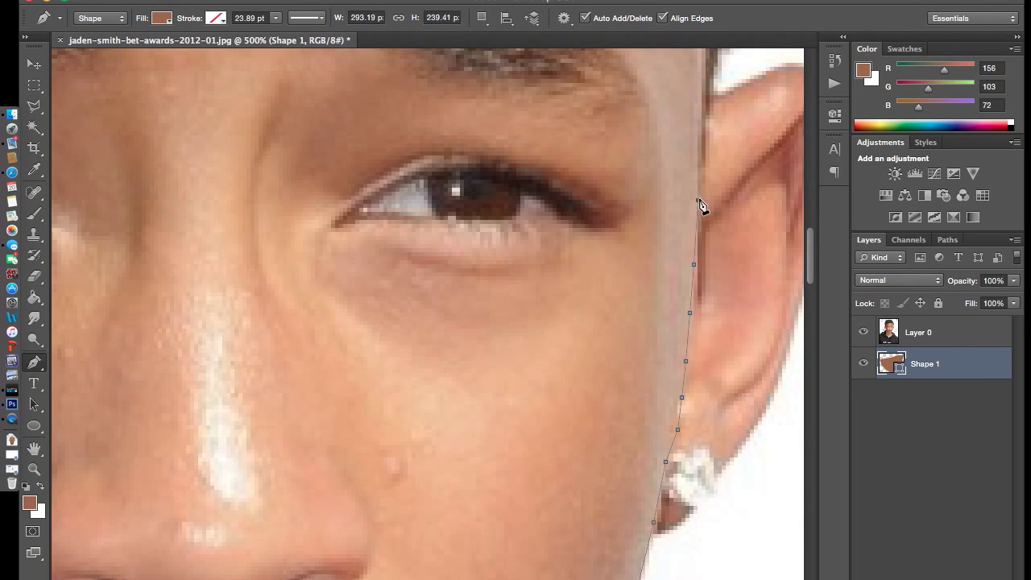
scroll(697, 242, "up", 8)
left_click(701, 472)
left_click(706, 387)
left_click(708, 323)
left_click(714, 269)
left_click(709, 227)
left_click(676, 209)
left_click(674, 191)
scroll(685, 136, "up", 6)
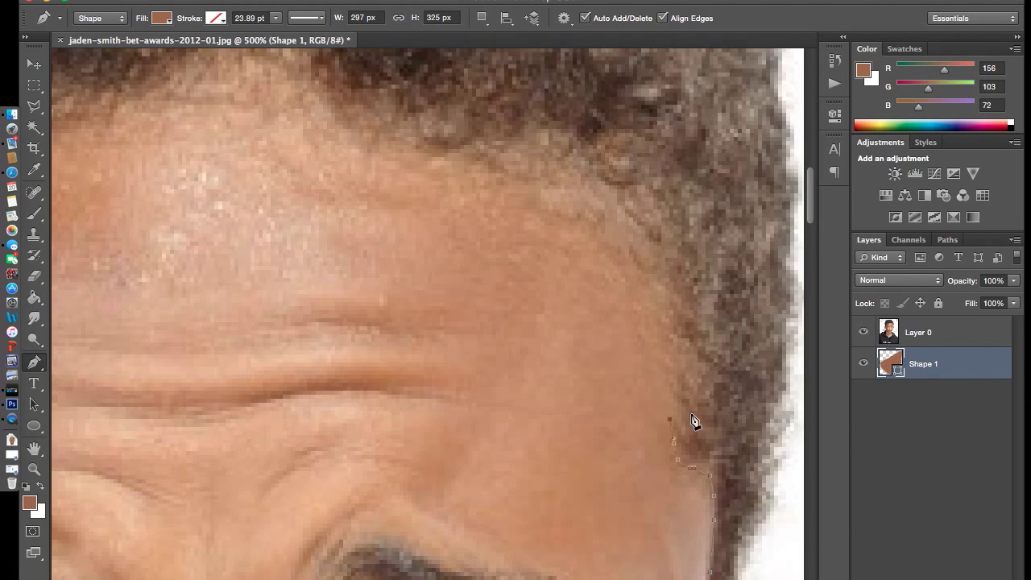
- Extend the outline up the side of the face and left along the hairline
scroll(502, 322, "up", 5)
scroll(502, 322, "down", 9)
scroll(492, 378, "up", 4)
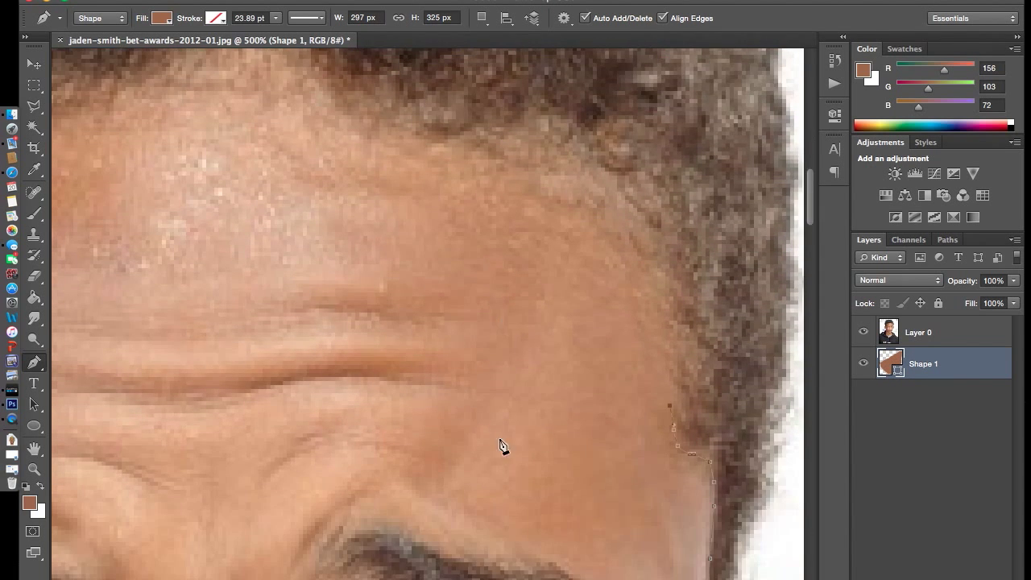
left_click(669, 365)
left_click(669, 336)
left_click(669, 301)
left_click(668, 256)
left_click(540, 148)
left_click(496, 153)
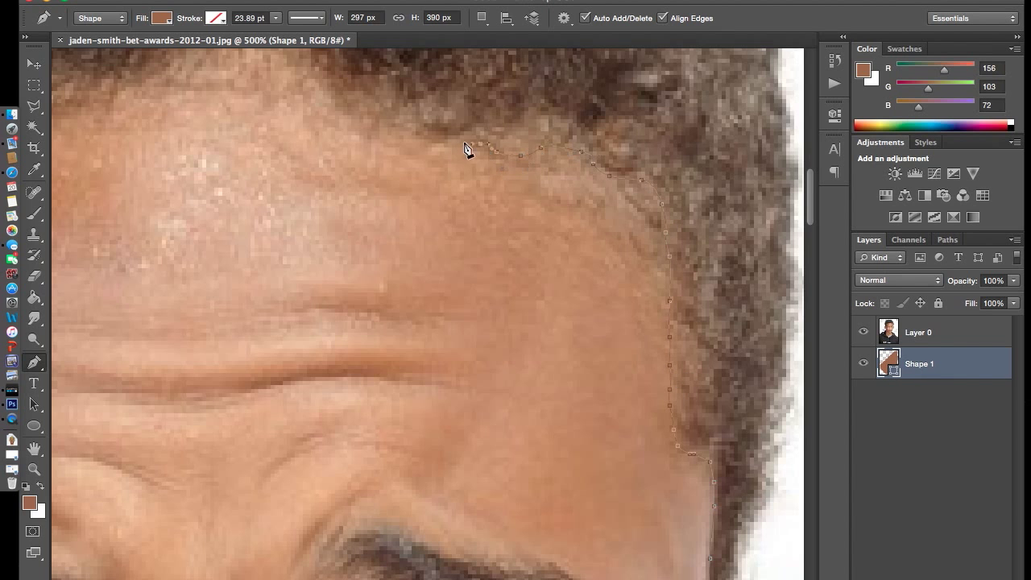
left_click(449, 143)
left_click(420, 142)
- Follow the hairline across the forehead and down the far side
scroll(394, 250, "down", 5)
scroll(391, 387, "up", 8)
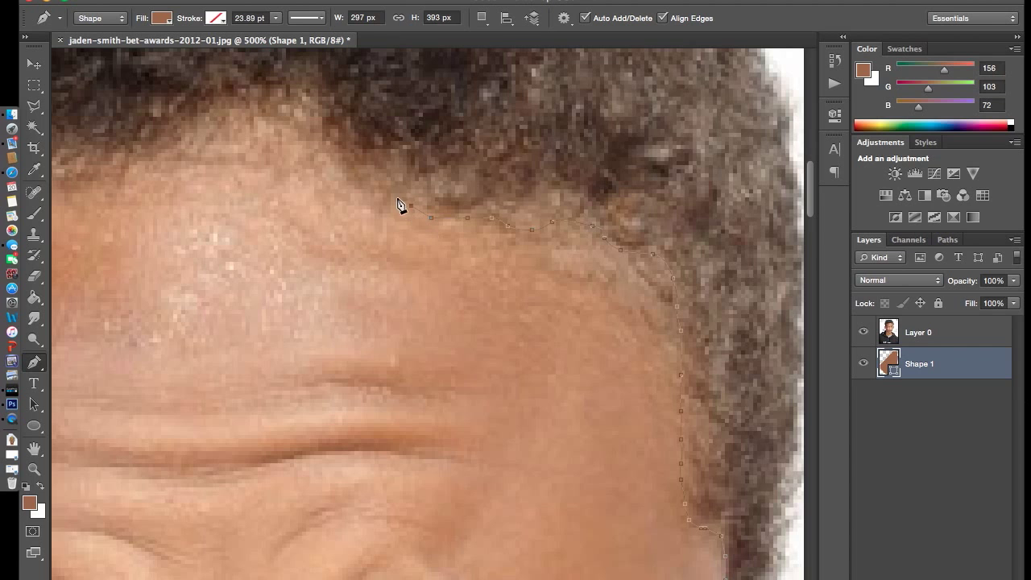
scroll(352, 175, "up", 4)
left_click(338, 316)
left_click(318, 295)
left_click(306, 279)
left_click(299, 247)
left_click(300, 220)
scroll(129, 322, "left", 5)
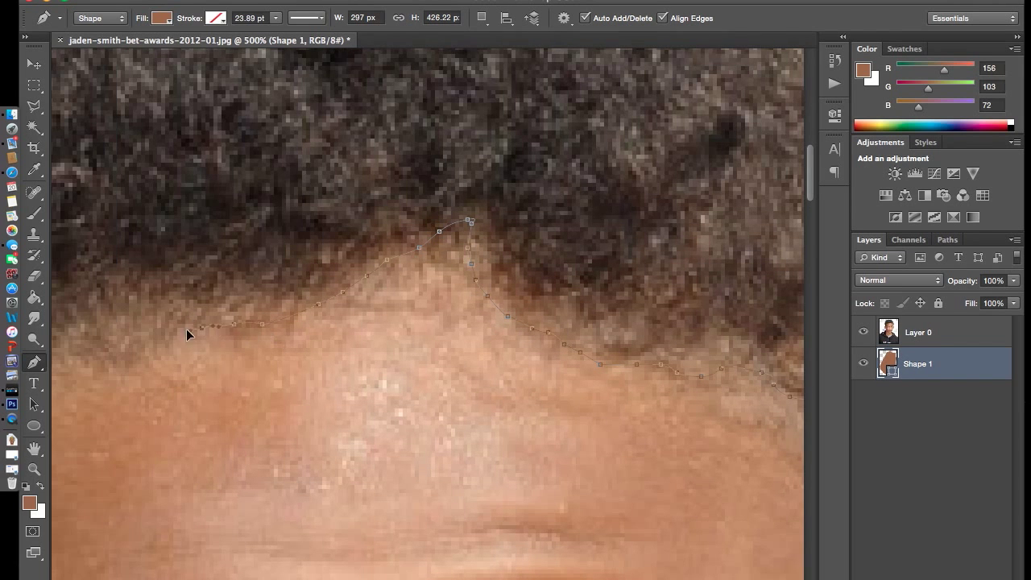
scroll(93, 359, "left", 3)
scroll(450, 352, "left", 7)
left_click(271, 400)
left_click(226, 431)
left_click(202, 448)
left_click(178, 484)
left_click(177, 512)
scroll(182, 526, "down", 5)
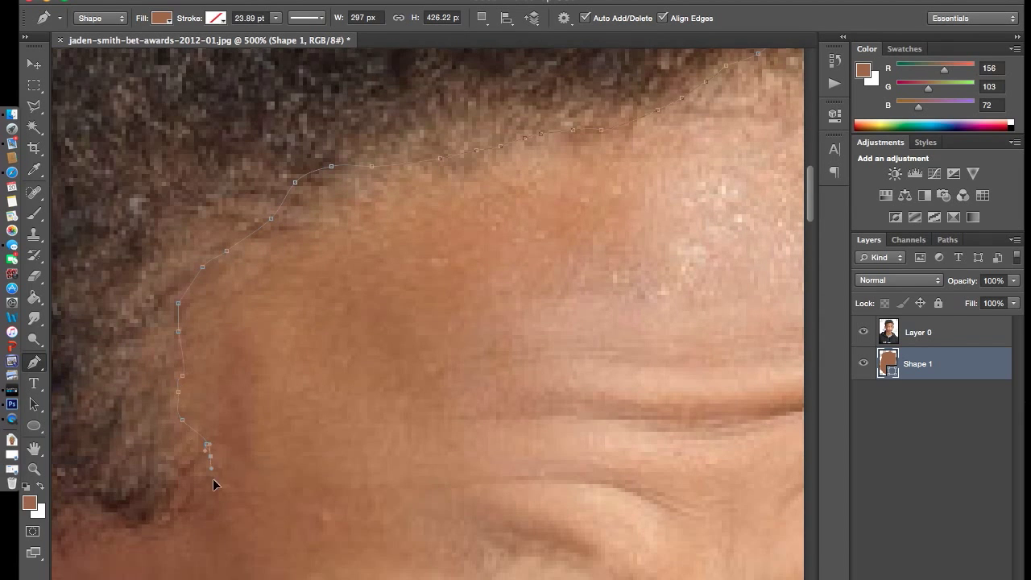
scroll(185, 499, "down", 1)
scroll(207, 298, "down", 5)
scroll(208, 298, "left", 4)
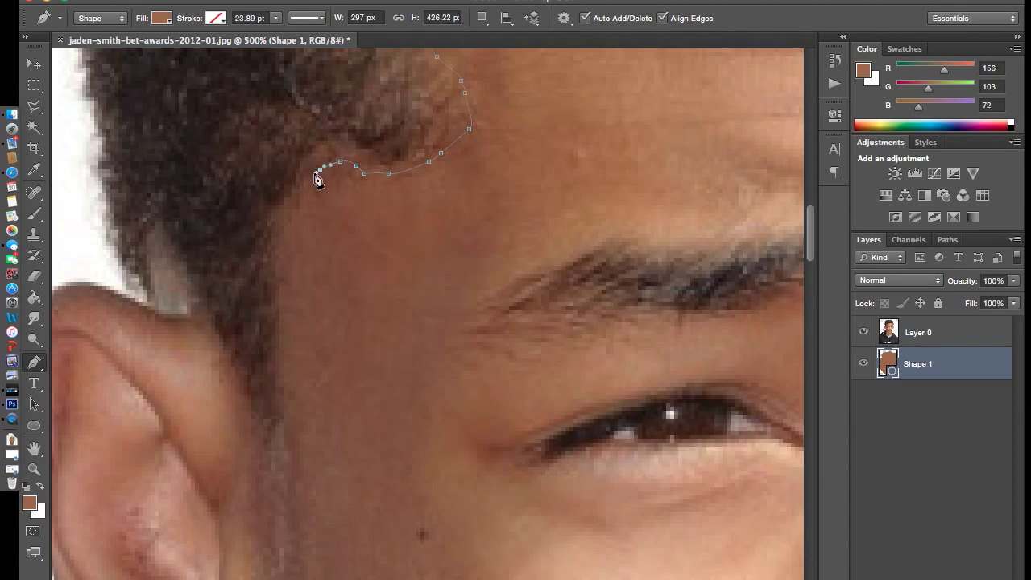
- Trace down the temple and sideburn and around the top of the ear
left_click(284, 209)
left_click(280, 237)
left_click(276, 306)
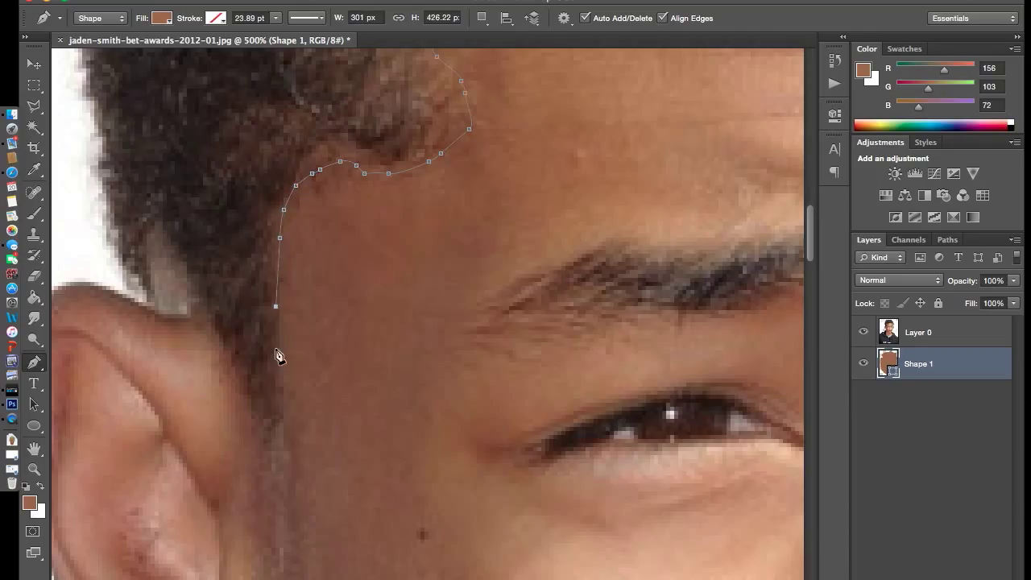
left_click(258, 415)
left_click(243, 387)
left_click(224, 339)
left_click(202, 302)
left_click(167, 240)
left_click(143, 238)
left_click(142, 274)
left_click(149, 302)
left_click(106, 285)
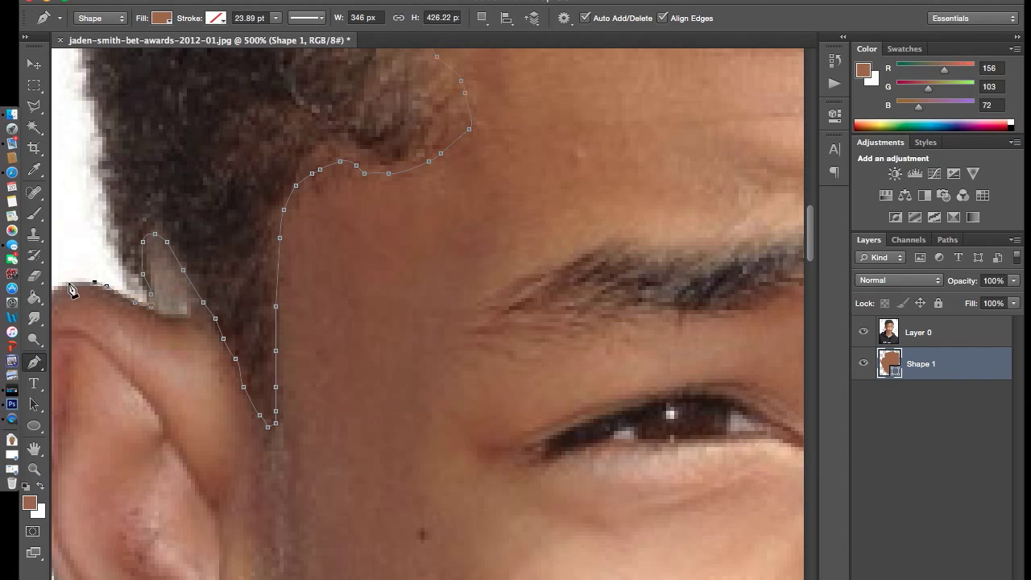
- Trace the ear's outer edge and earlobe, closing the face shape at its start
scroll(65, 297, "left", 5)
scroll(65, 297, "down", 2)
left_click(174, 262)
left_click(161, 294)
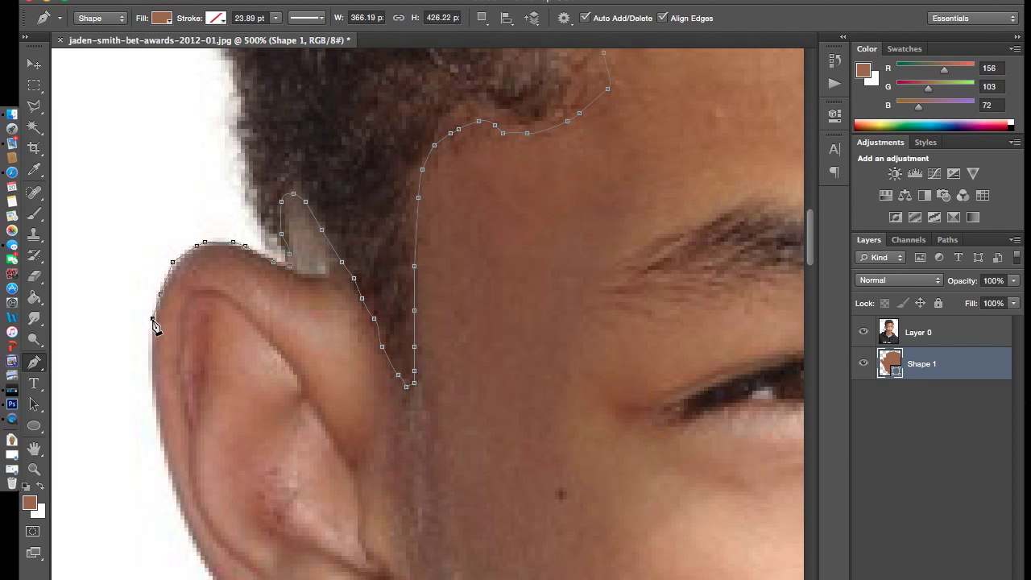
left_click(170, 487)
scroll(184, 499, "down", 5)
left_click(191, 399)
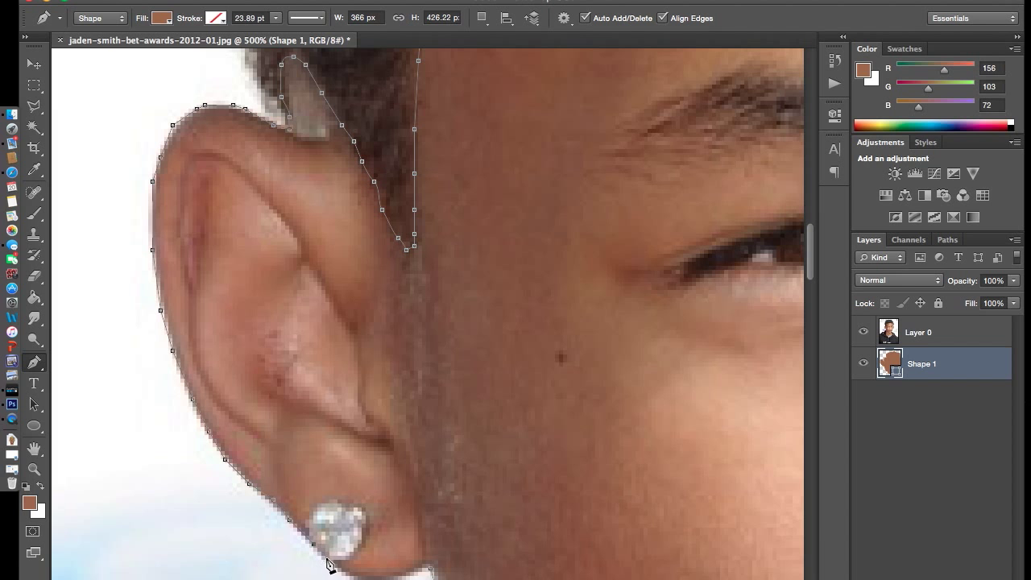
scroll(355, 565, "down", 2)
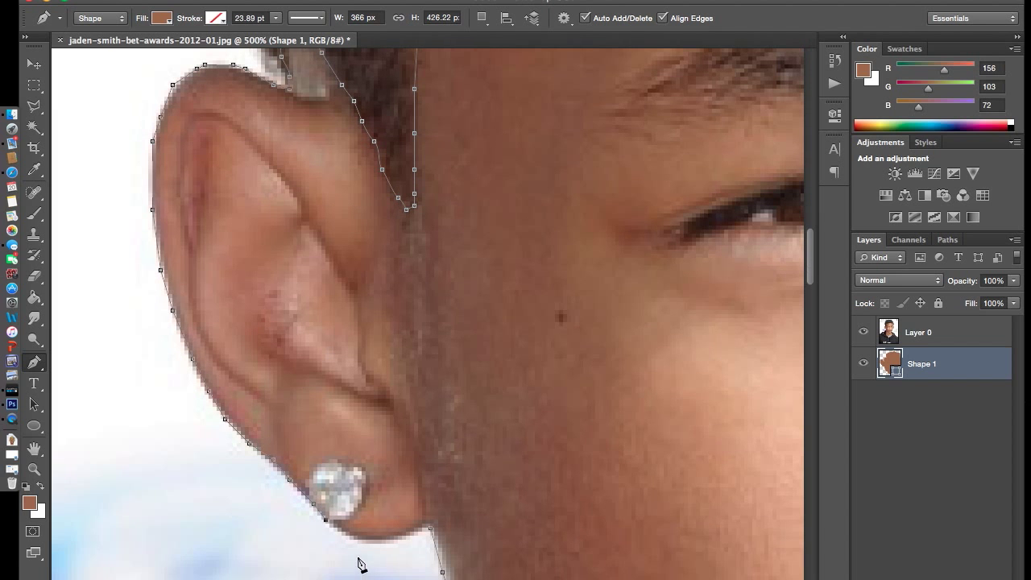
left_click(433, 533)
- Start a separate brown Shape 2 at the other earlobe
scroll(484, 520, "right", 15)
scroll(538, 511, "right", 10)
left_click(389, 535)
- Pen-trace the outer edge of the right ear upward from its lobe
left_click_drag(414, 527, 430, 515)
left_click(458, 475)
left_click(486, 439)
left_click(501, 407)
left_click(518, 371)
left_click(526, 338)
left_click(538, 298)
left_click(558, 246)
- Complete the ear outline as brown Shape 2 and move it below Shape 1
left_click(570, 205)
left_click(578, 141)
left_click(578, 101)
left_click(558, 68)
left_click(538, 60)
left_click(494, 73)
left_click(462, 88)
left_click(357, 536)
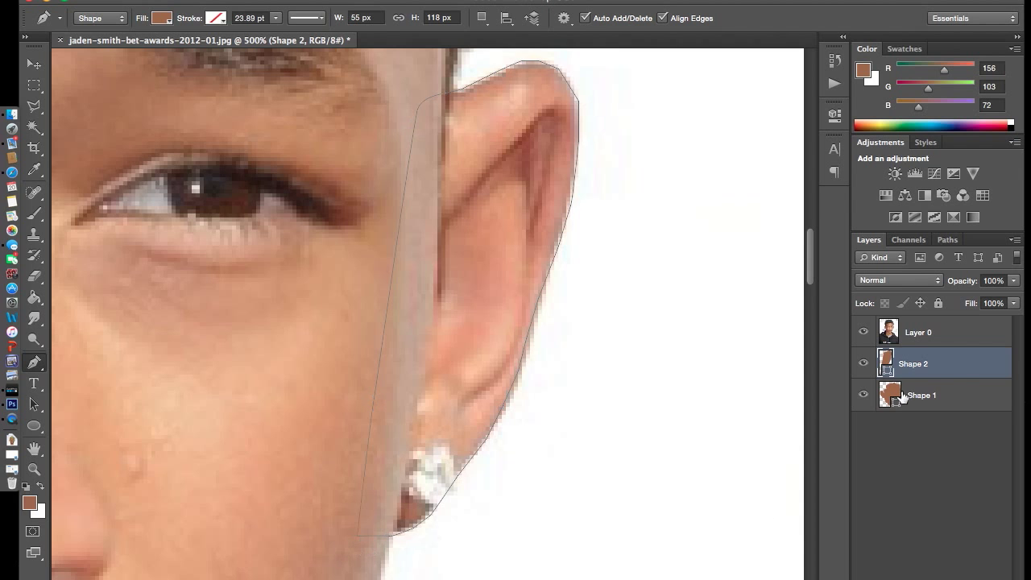
left_click_drag(909, 363, 903, 403)
- Add a new layer above the face shape and reset colours to black and white
scroll(483, 371, "left", 10)
scroll(471, 367, "up", 3)
scroll(471, 367, "right", 2)
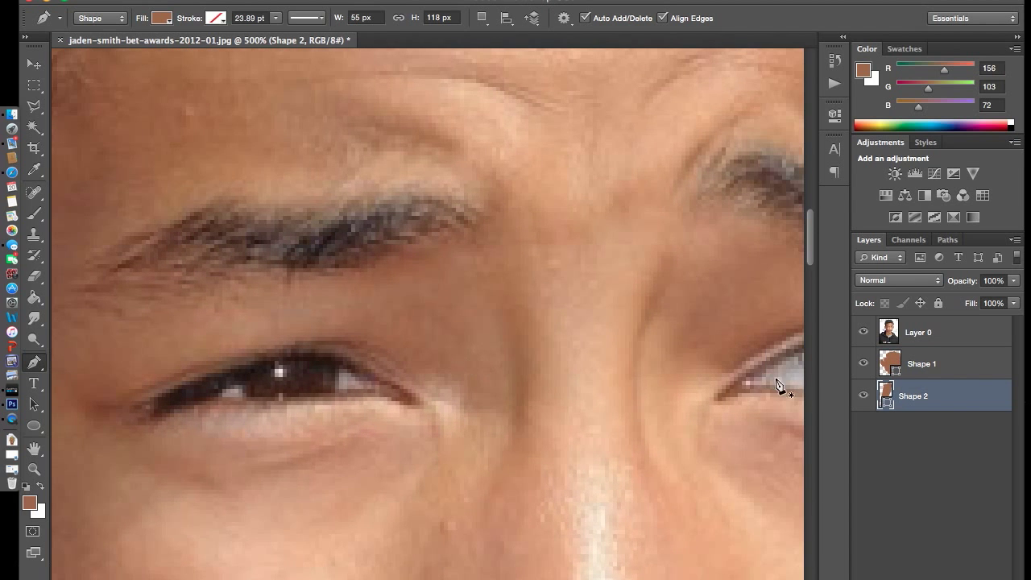
left_click(921, 364)
key("ctrl+shift+alt+n")
key("d")
- Outline the first eyebrow as a closed black shape, Shape 3
left_click(456, 195)
left_click(403, 187)
left_click(299, 208)
left_click(214, 195)
left_click(133, 228)
left_click(77, 280)
left_click(186, 264)
left_click(298, 273)
left_click(363, 268)
left_click(419, 248)
left_click(472, 240)
left_click(487, 215)
left_click(454, 196)
- Trace the second eyebrow's top edge and around its left end
scroll(552, 246, "right", 6)
scroll(520, 214, "right", 6)
left_click(516, 216)
left_click(448, 183)
left_click(379, 174)
left_click(230, 151)
left_click(219, 171)
left_click(210, 192)
left_click(205, 207)
- Trace the second eyebrow's lower edge and close it as black Shape 4
left_click(327, 253)
left_click(375, 264)
left_click(440, 260)
left_click(471, 260)
left_click(512, 260)
left_click(536, 264)
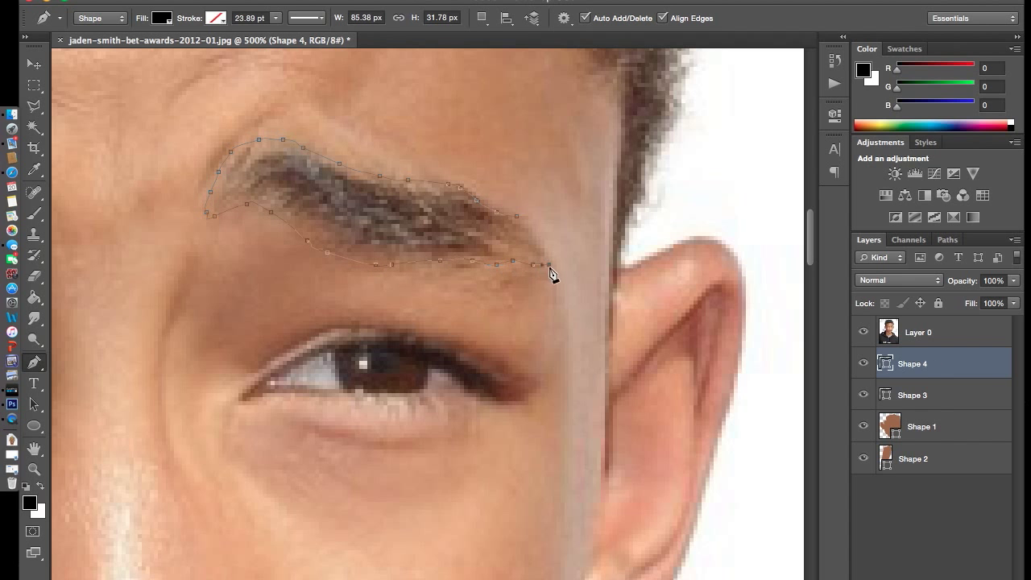
left_click(520, 222)
- Eyedrop the dark hair-brown R38 G27 B23 as the foreground colour
scroll(483, 285, "up", 5)
scroll(483, 285, "up", 5)
scroll(484, 285, "up", 5)
left_click(29, 502)
left_click(322, 142)
left_click(628, 232)
key("Return")
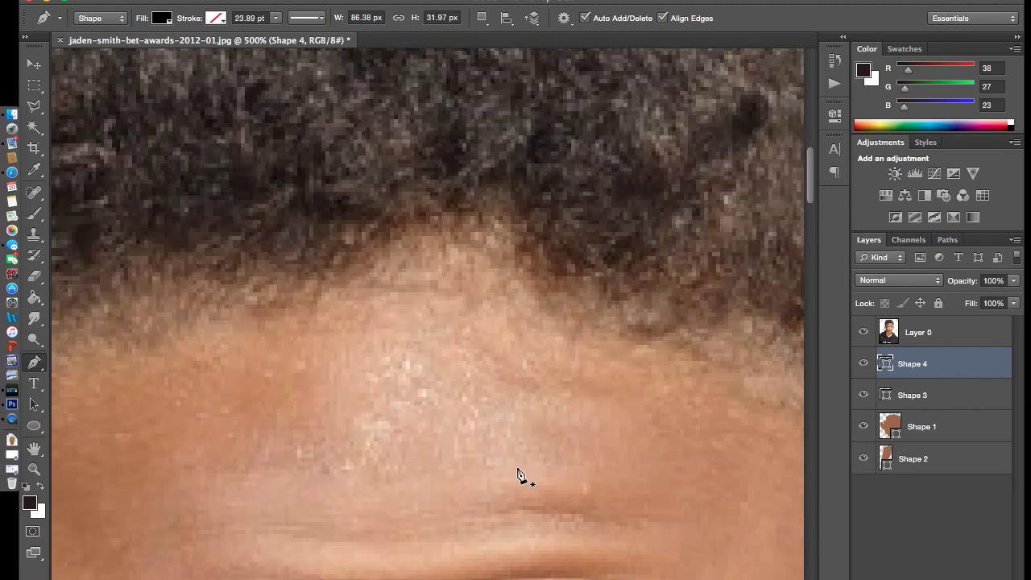
- Select the ear shape layer in the Layers panel
scroll(524, 476, "down", 5)
scroll(524, 476, "right", 5)
left_click(915, 460)
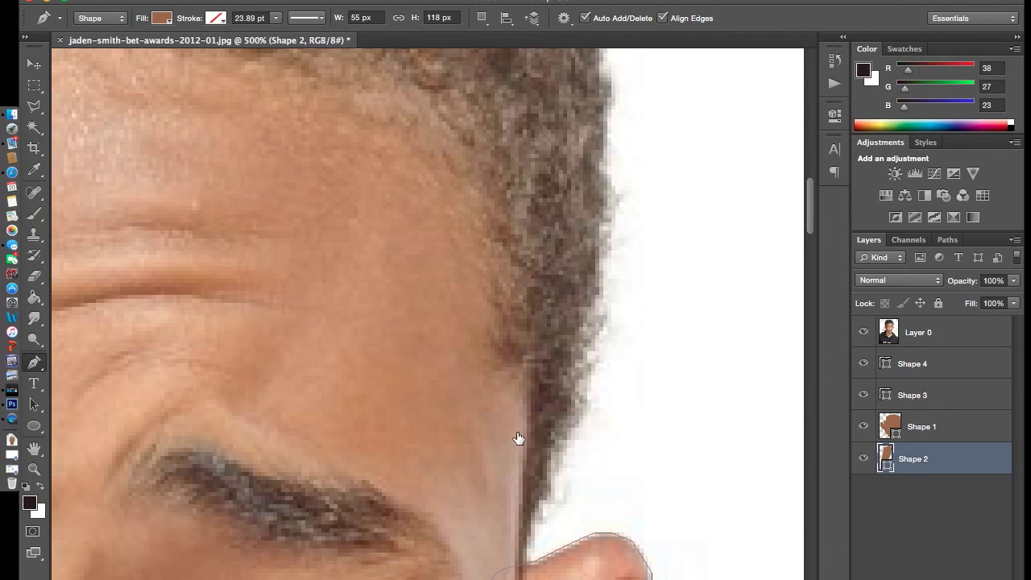
- Add a new layer for the hair and bring the hair edge into view
key("ctrl+shift+alt+n")
left_click_drag(913, 458, 913, 495)
scroll(490, 511, "down", 3)
left_click_drag(515, 521, 527, 471)
- Place anchors up the hair's outer edge, deleting a stray looped anchor point
left_click(539, 409)
left_click(559, 349)
left_click(583, 300)
scroll(583, 266, "up", 5)
left_click(587, 401)
left_click(614, 365)
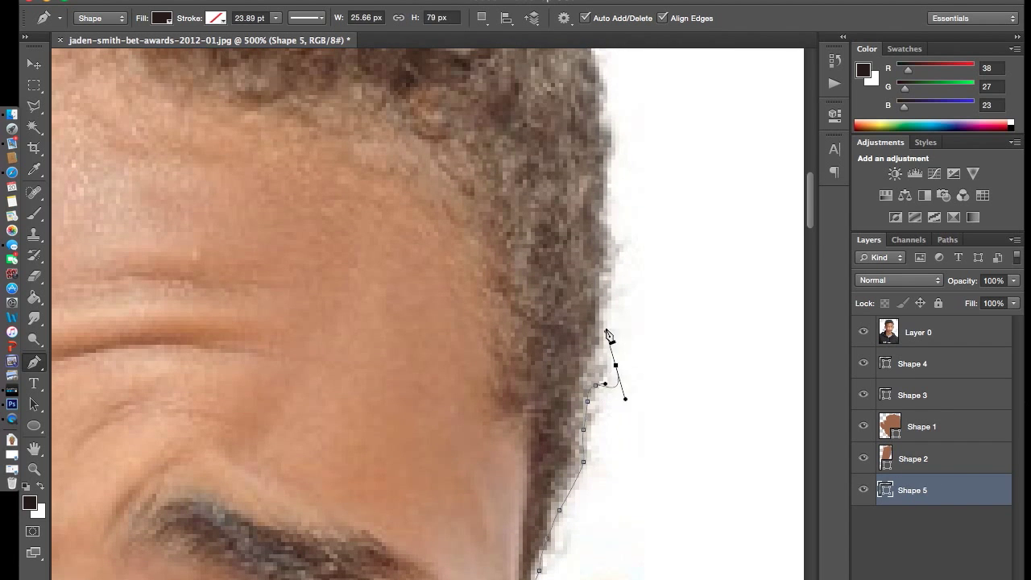
left_click(605, 331)
scroll(608, 334, "left", 1)
right_click(633, 366)
left_click(666, 370)
- Continue the hair outline up the edge toward the crown
left_click(620, 305)
left_click(629, 280)
left_click(637, 248)
left_click(627, 227)
left_click(630, 161)
scroll(635, 174, "up", 10)
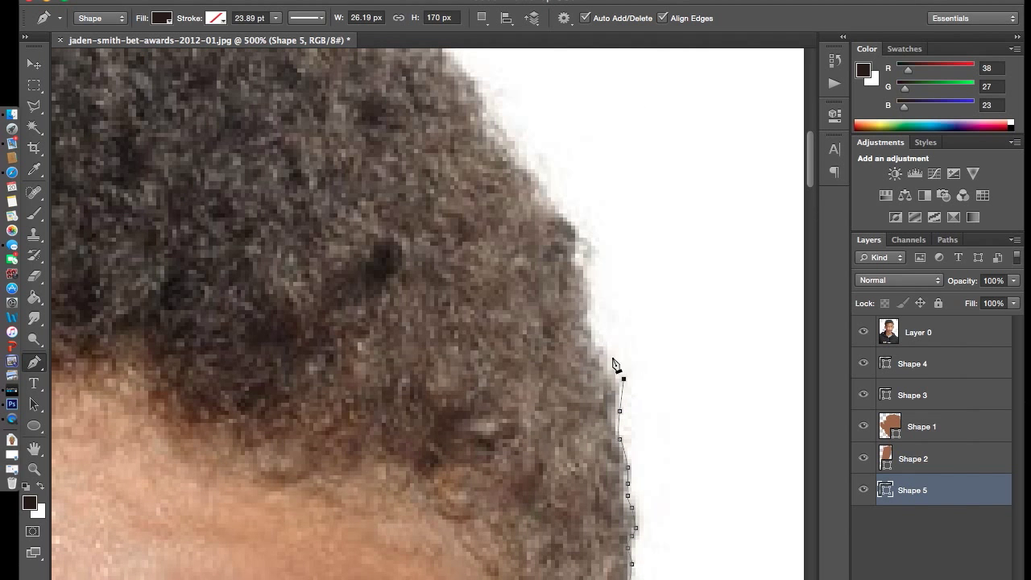
left_click(592, 275)
left_click(499, 141)
left_click(459, 68)
scroll(425, 99, "up", 4)
left_click(442, 176)
left_click(402, 151)
left_click(358, 125)
left_click(305, 83)
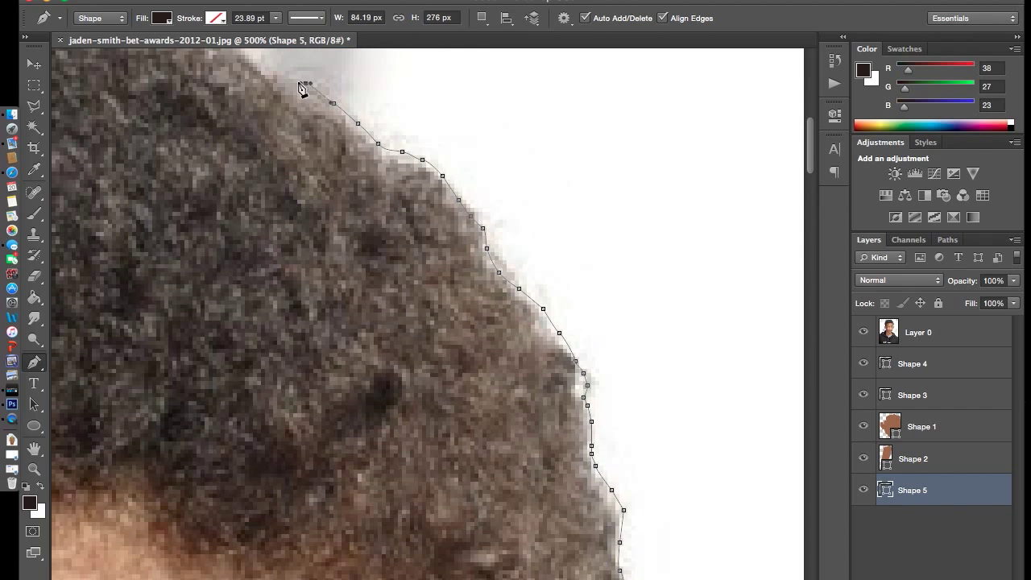
- Trace the hair outline up and leftward along the top of the head
left_click_drag(301, 87, 297, 295)
left_click(253, 264)
left_click(196, 223)
left_click(160, 219)
left_click(103, 211)
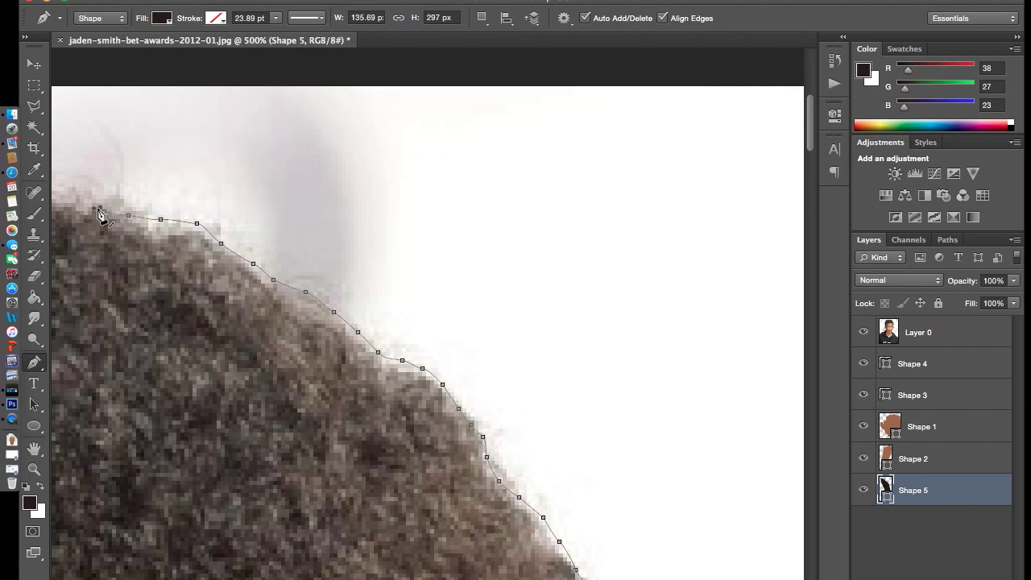
scroll(128, 209, "left", 5)
left_click(253, 207)
left_click(157, 202)
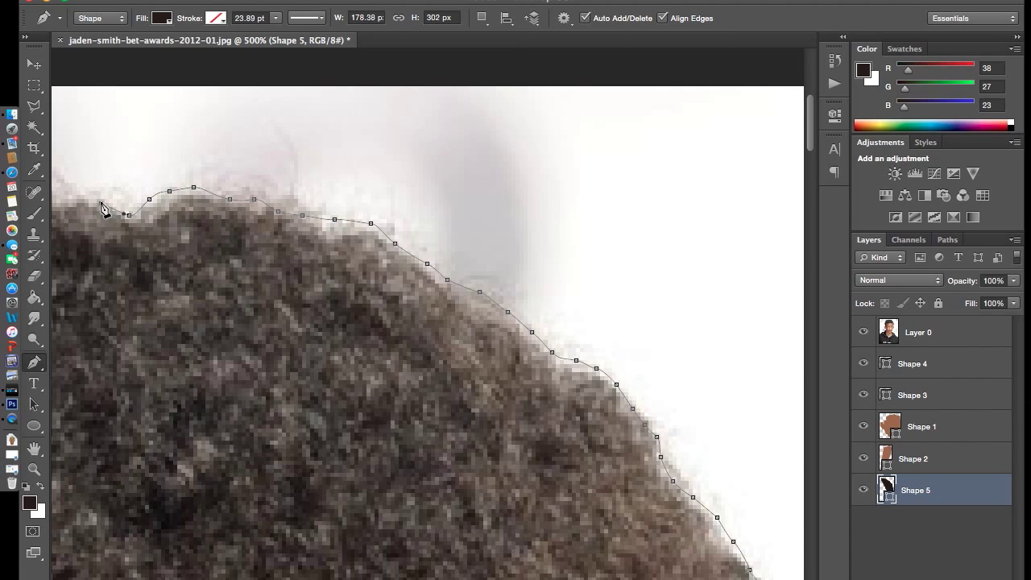
left_click(97, 206)
scroll(96, 206, "left", 4)
scroll(198, 226, "left", 10)
- Extend the hair outline left across the top and down the left side
left_click(565, 183)
left_click(497, 178)
left_click(425, 198)
left_click(356, 215)
left_click(259, 224)
left_click(171, 223)
left_click(131, 243)
left_click(102, 284)
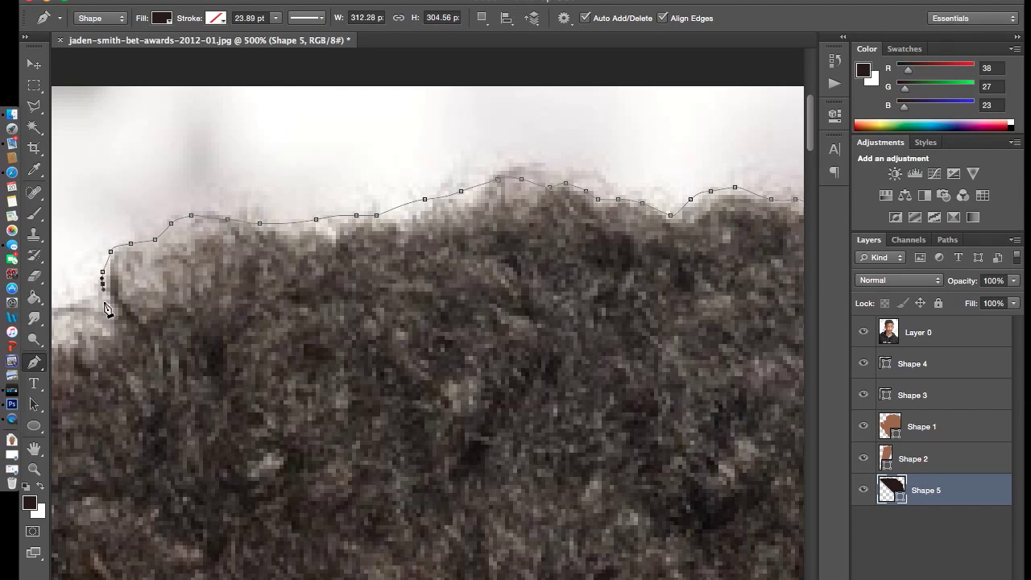
left_click(102, 303)
scroll(129, 308, "left", 6)
- Continue the hair outline down and left along the side of the head
left_click(278, 327)
left_click(221, 376)
scroll(173, 448, "down", 5)
left_click(137, 360)
left_click(116, 405)
left_click(86, 461)
left_click(84, 483)
scroll(121, 500, "down", 14)
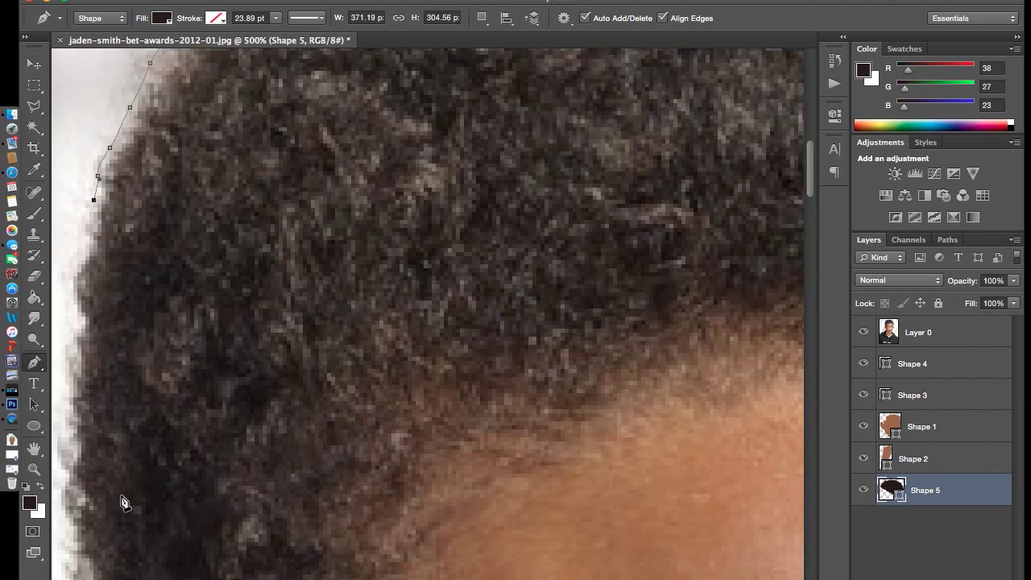
scroll(120, 499, "left", 3)
- Add anchors down the side, then delete the misplaced anchor points
left_click(190, 126)
left_click(186, 151)
left_click(177, 167)
left_click(162, 195)
left_click(170, 211)
right_click(161, 193)
left_click(210, 199)
left_click(178, 240)
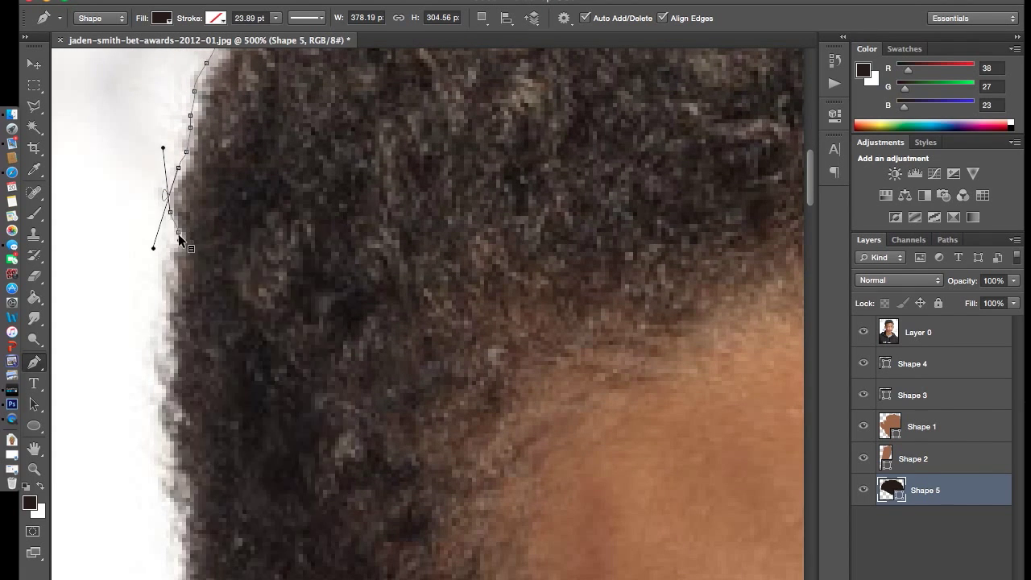
left_click(170, 211)
- Re-trace the side down past the ear and finish the hair outline across the face
left_click(174, 175)
left_click(162, 191)
left_click(166, 212)
left_click(178, 232)
scroll(172, 491, "down", 5)
left_click(203, 308)
left_click(218, 405)
left_click(242, 434)
left_click(286, 474)
scroll(287, 474, "down", 4)
left_click(355, 448)
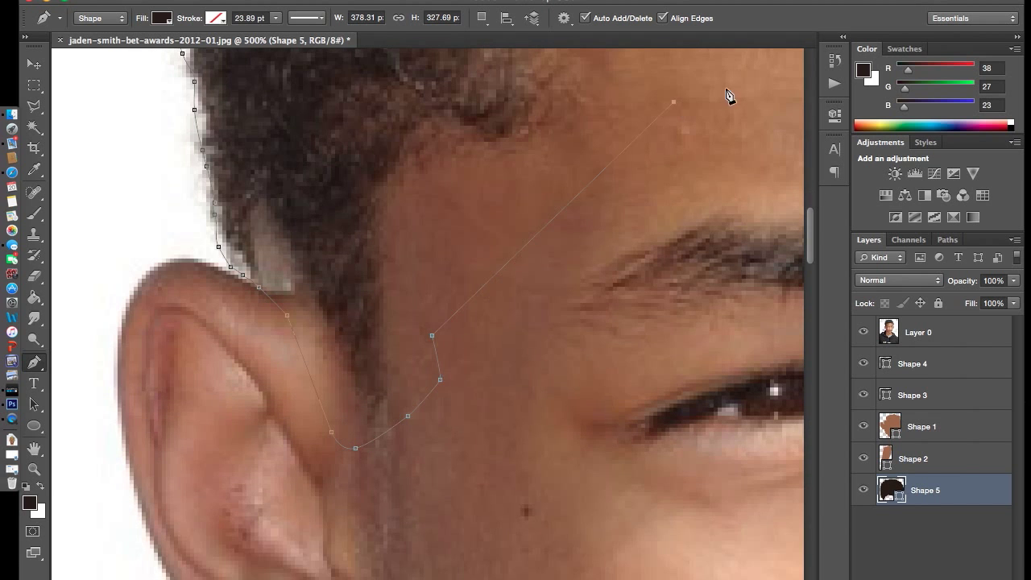
scroll(741, 100, "right", 10)
left_click(654, 356)
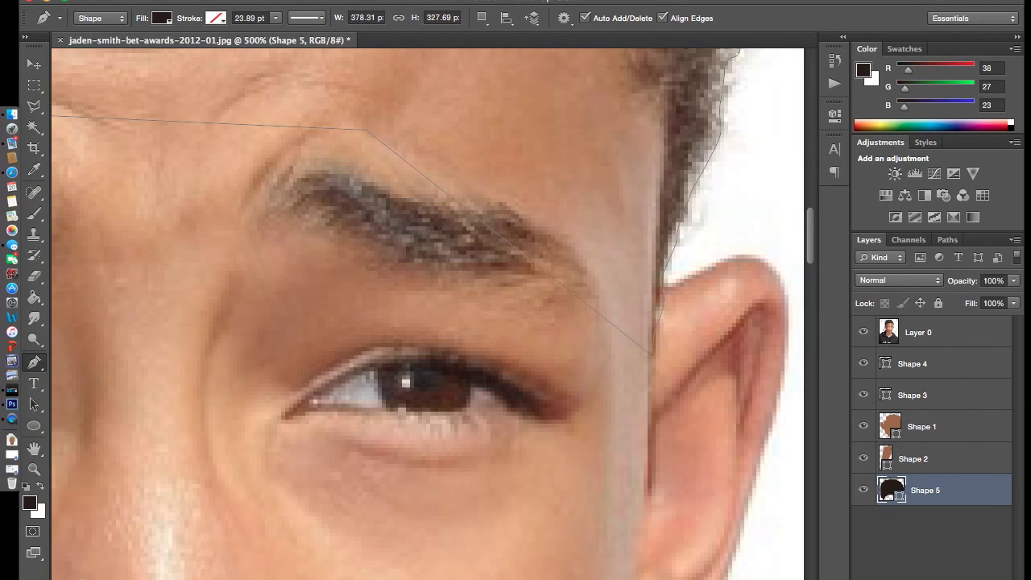
key("ctrl+1")
- Toggle Layer 0's visibility to compare the photo with the flat shapes
left_click(942, 426)
left_click(950, 332)
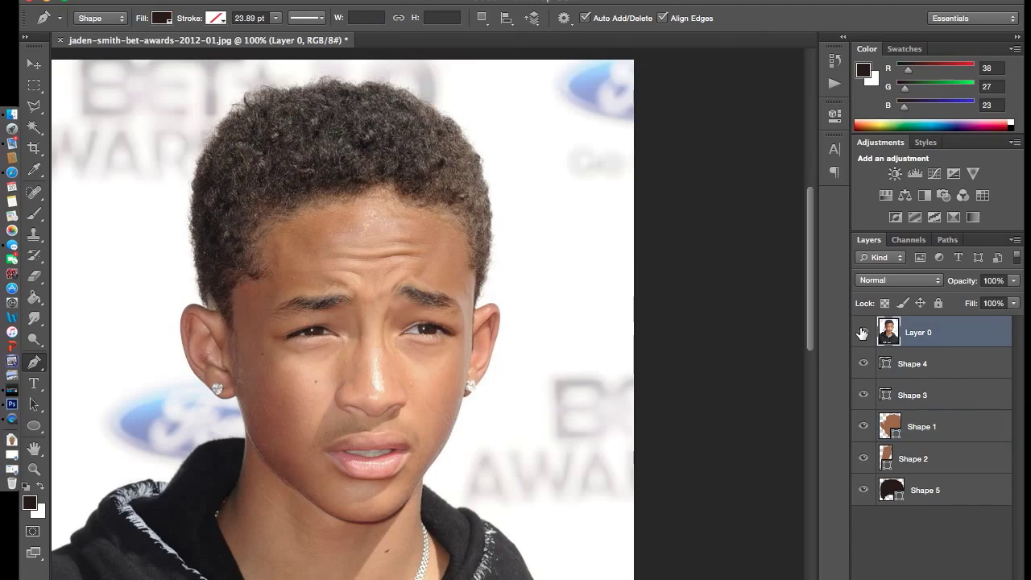
left_click(862, 332)
left_click(861, 333)
left_click(861, 333)
left_click(862, 333)
left_click(861, 333)
left_click(862, 333)
- Sample the lips to set the foreground colour to pink R225 G162 B145
left_click(29, 502)
left_click(372, 459)
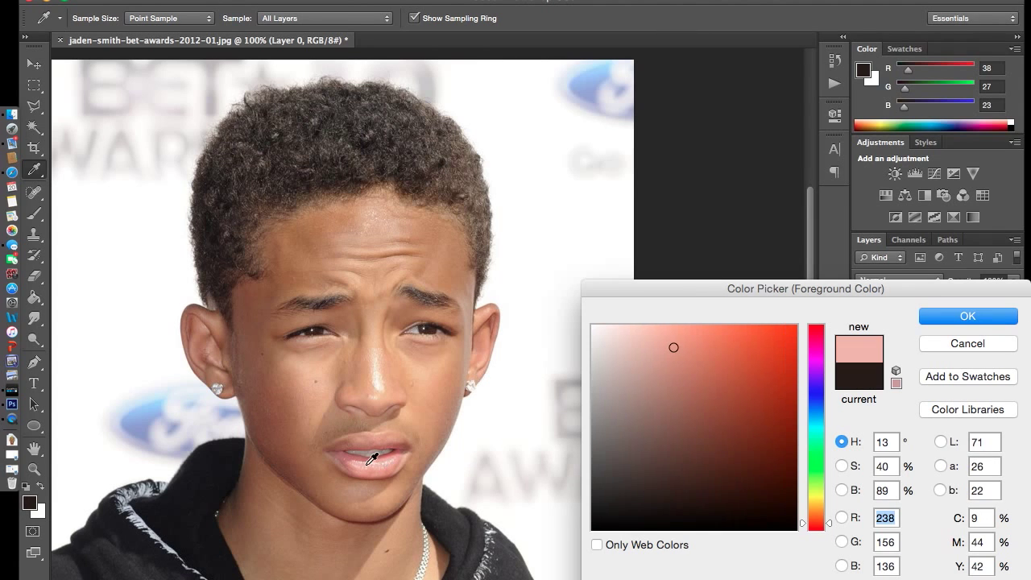
left_click(364, 462)
left_click(982, 316)
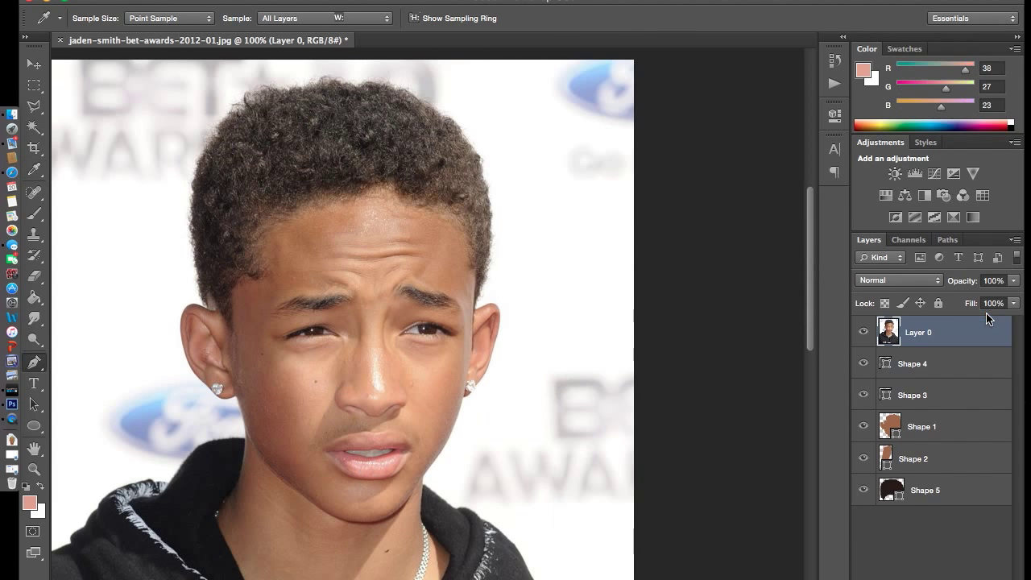
- Select Shape 4 and add a new empty Layer 1
left_click(945, 364)
key("ctrl+shift+alt+n")
scroll(276, 320, "up", 5)
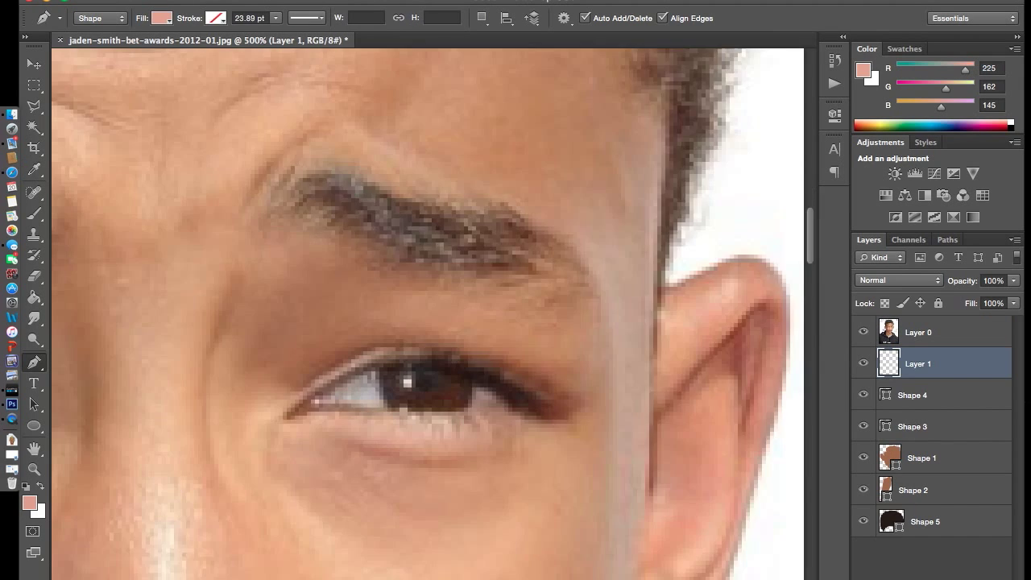
- Trace a closed pink Shape 6 around both lips, curving along the lower lip
scroll(110, 379, "down", 5)
left_click(100, 403)
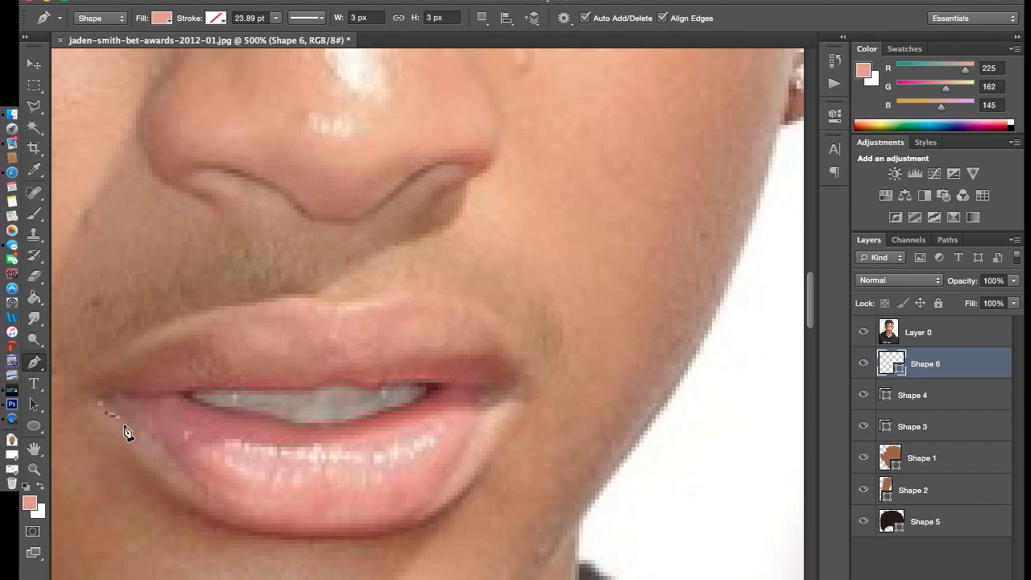
right_click(111, 410)
key("Escape")
mouse_move(126, 443)
left_mouse_down()
mouse_move(167, 483)
mouse_move(260, 536)
mouse_move(402, 538)
mouse_move(444, 520)
mouse_move(478, 483)
mouse_move(508, 416)
mouse_move(515, 360)
left_mouse_up()
left_click(514, 350)
left_click(486, 321)
left_click(456, 304)
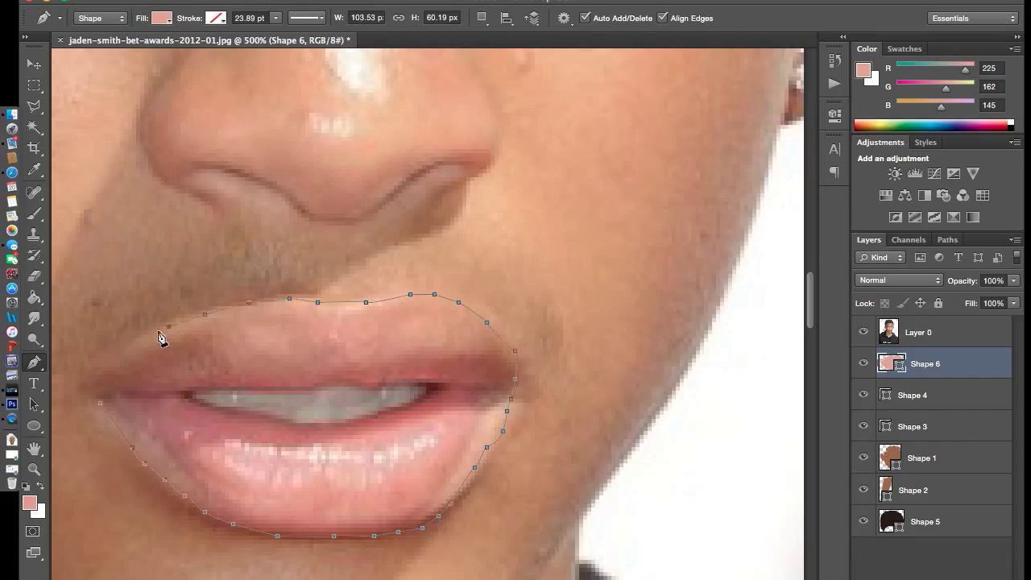
left_click(100, 406)
- Switch the fill to white and trace the teeth as closed Shape 7
key("x")
left_click(274, 387)
left_click(237, 387)
left_click(188, 390)
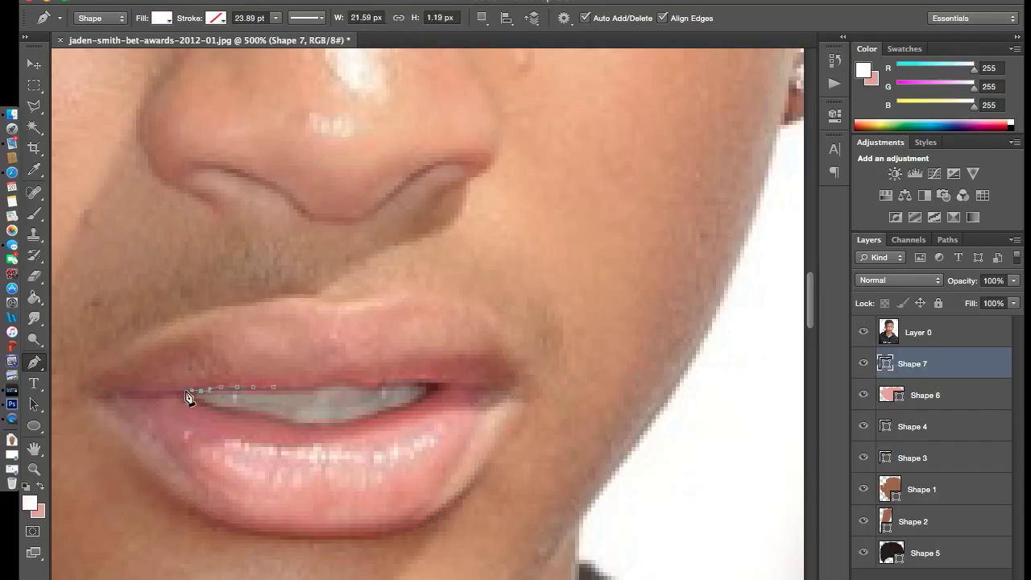
left_click(398, 411)
left_click(430, 390)
left_click(395, 383)
left_click(342, 383)
left_click(274, 394)
- Lower the lip Shape 6 opacity to 28%, toggling the photo to compare
left_click(863, 332)
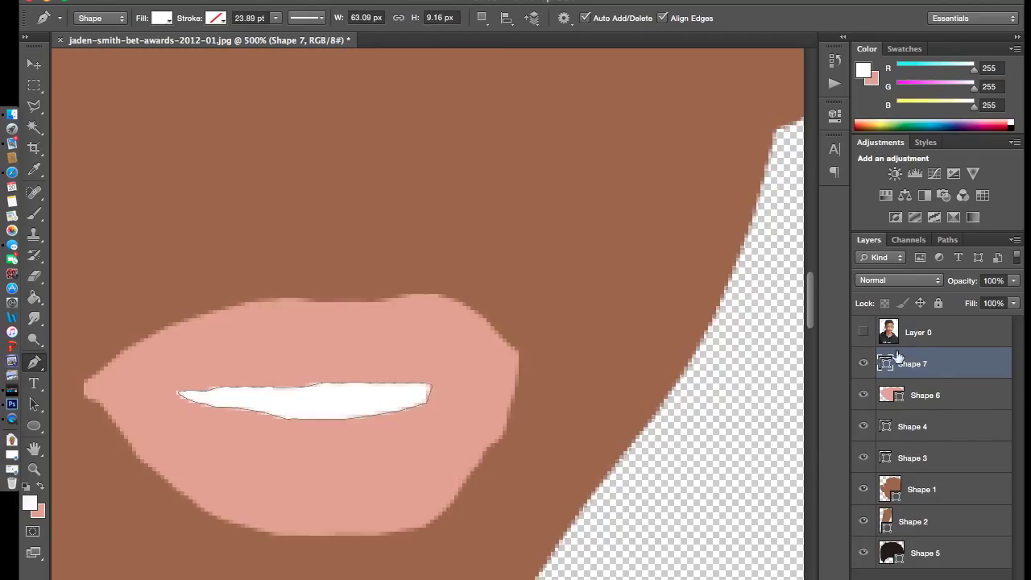
left_click(958, 395)
left_click_drag(1013, 280, 964, 301)
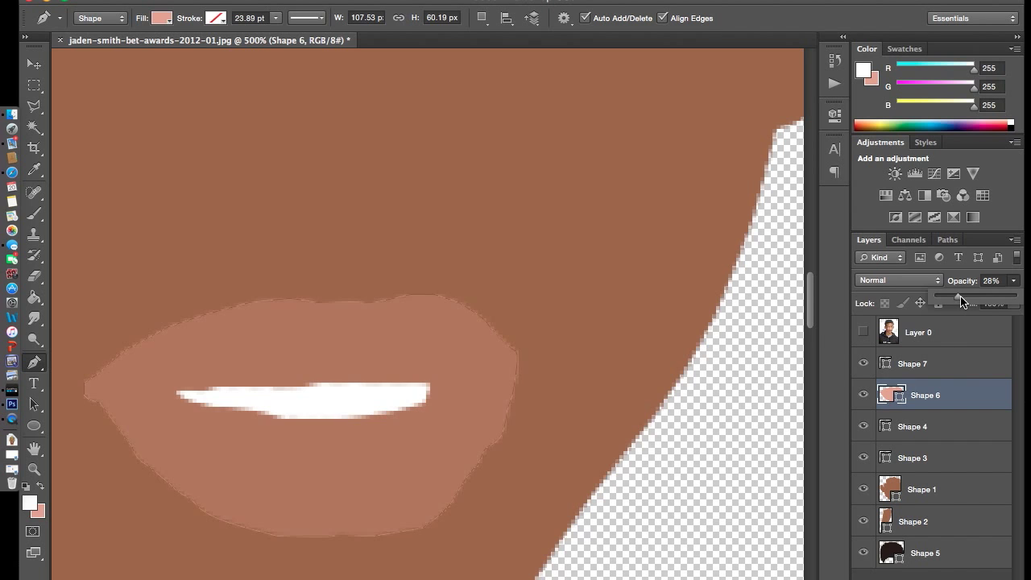
left_click(962, 340)
left_click(863, 332)
left_click(864, 331)
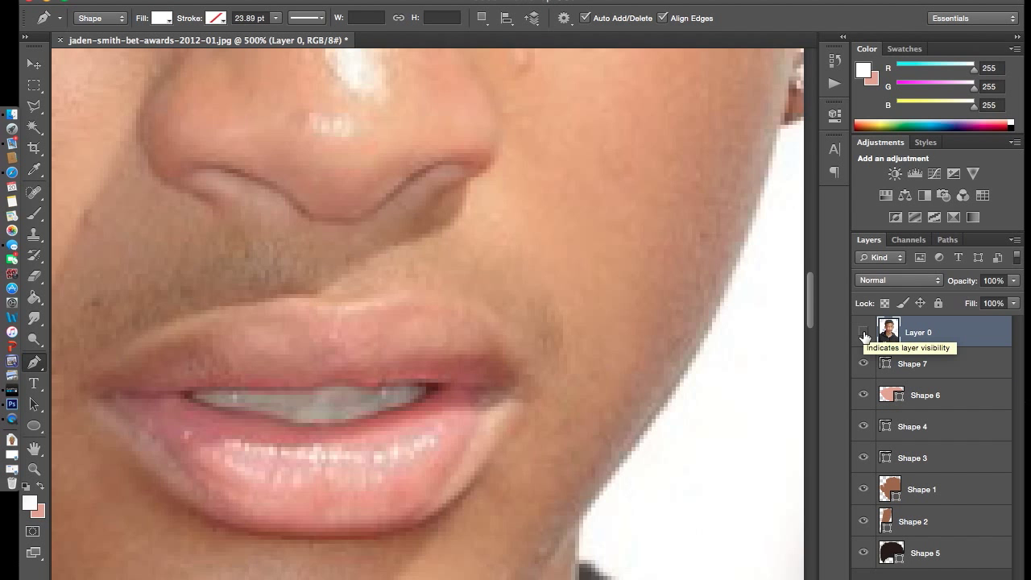
left_click(863, 332)
left_click(863, 332)
- Set the foreground to a darker sampled skin brown, show the photo, and add a layer above the teeth shape
scroll(393, 295, "up", 2)
left_click(30, 503)
left_click(532, 379)
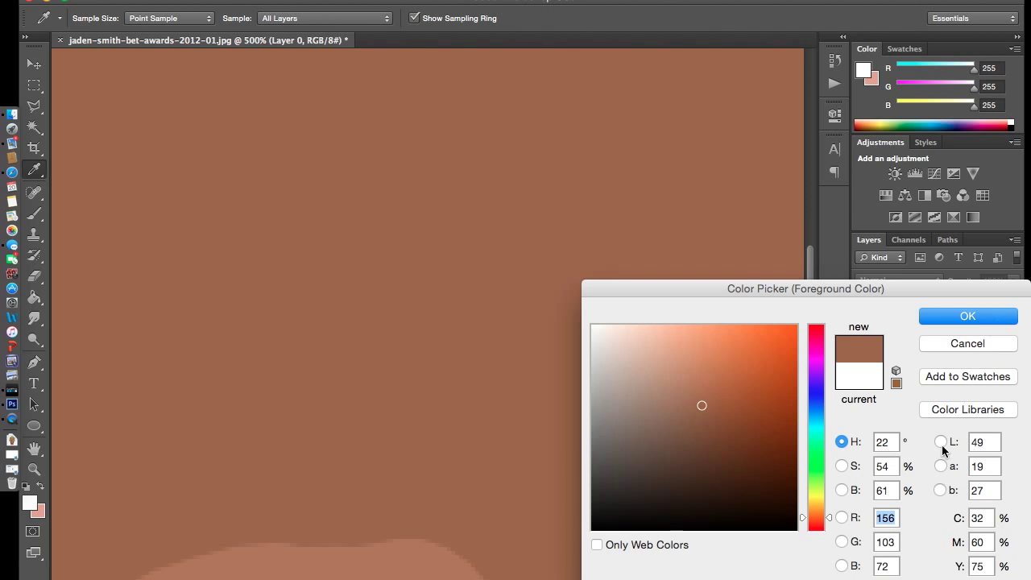
left_click(940, 442)
left_click(815, 475)
key("Return")
left_click(863, 332)
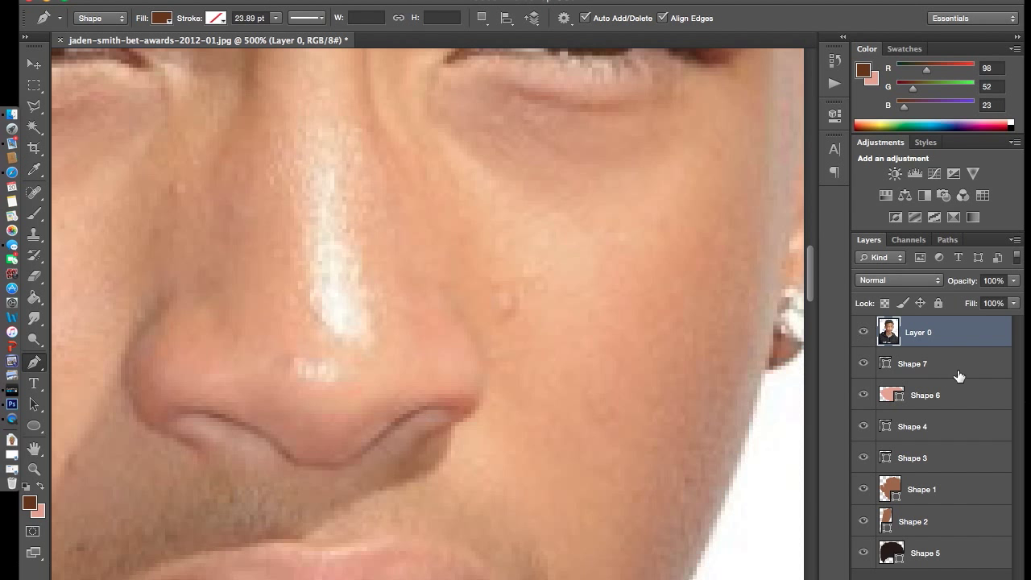
left_click(957, 378)
key("ctrl+alt+shift+n")
- Begin tracing the crease beside the nose bridge
scroll(249, 459, "down", 2)
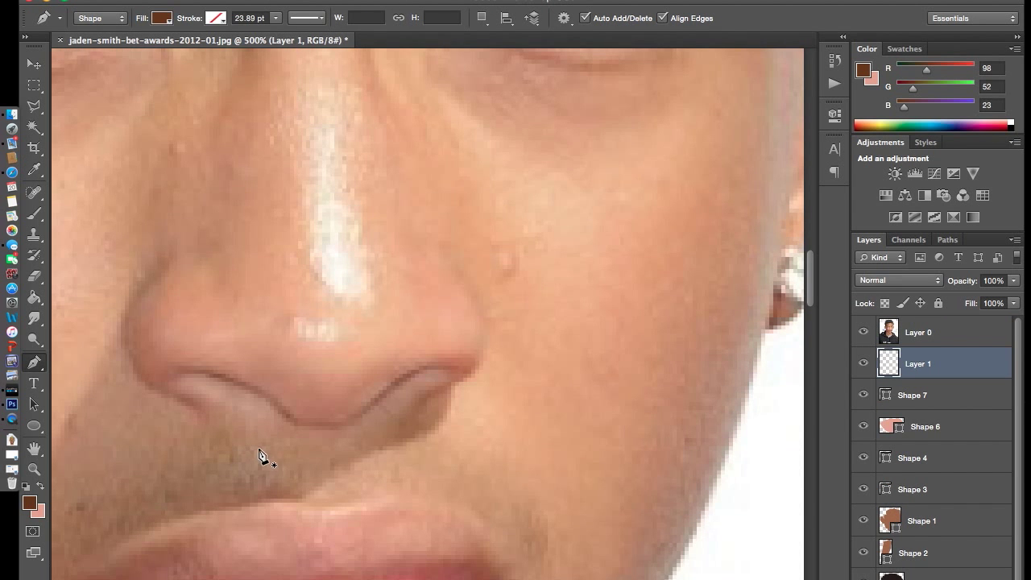
scroll(258, 455, "down", 2)
scroll(250, 453, "left", 5)
scroll(274, 435, "up", 4)
scroll(290, 415, "up", 1)
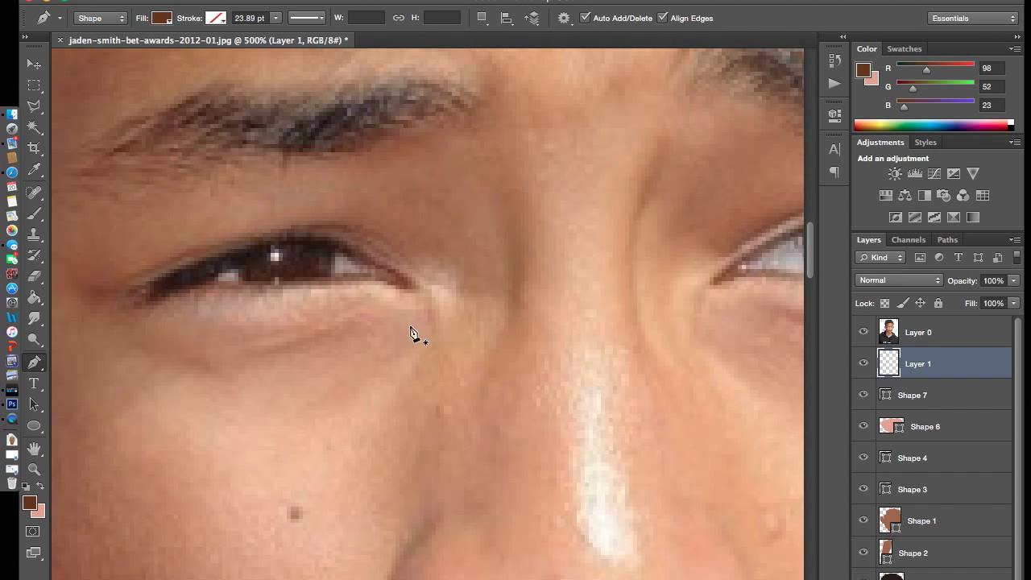
scroll(449, 318, "up", 3)
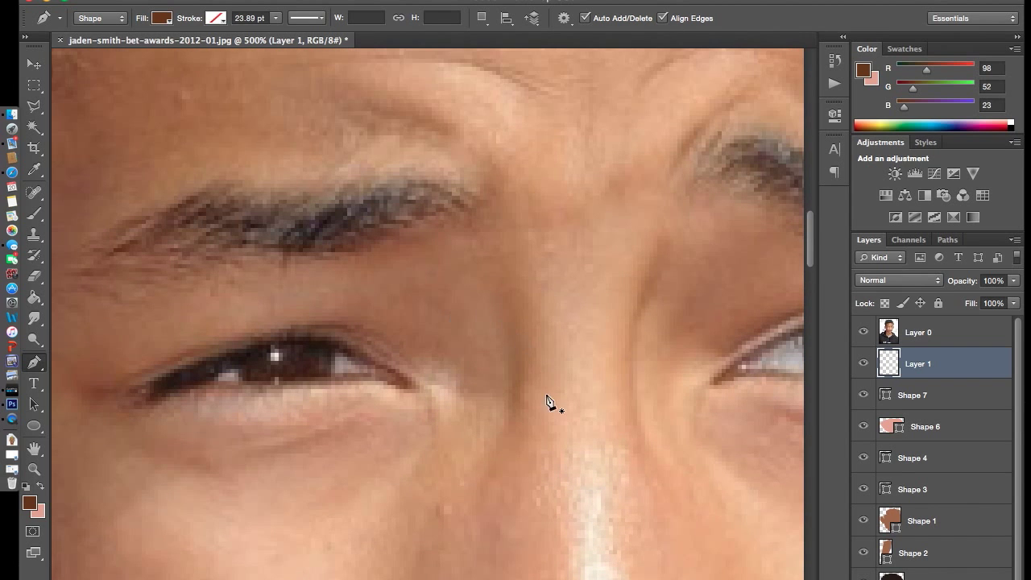
scroll(465, 500, "down", 7)
scroll(450, 362, "up", 4)
left_click(488, 379)
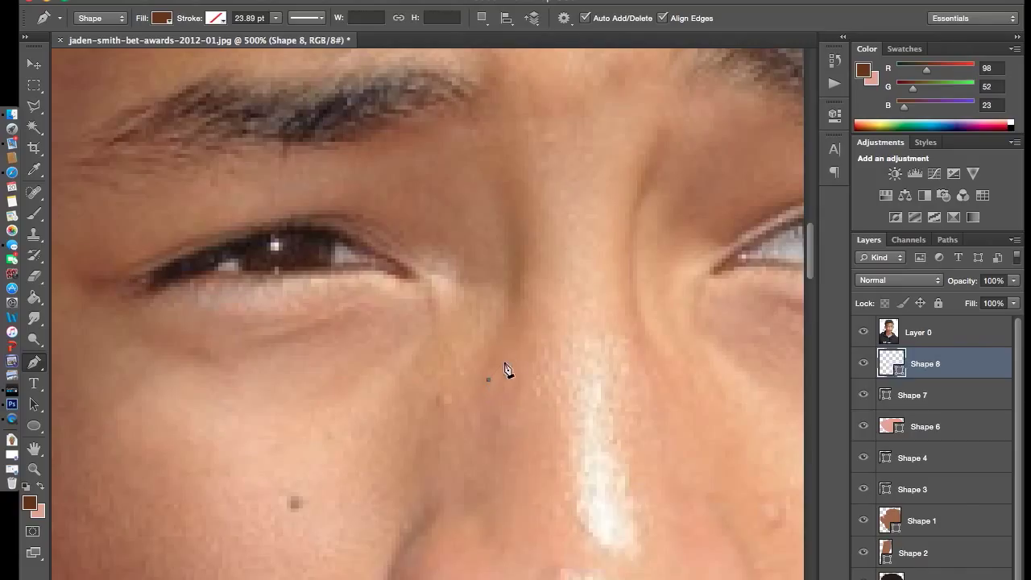
left_click(508, 355)
left_click(520, 327)
left_click(536, 262)
- Extend the nose-bridge crease outline up to the eyebrow
scroll(538, 230, "up", 3)
left_click(536, 309)
left_click(528, 257)
left_click(516, 172)
left_click(504, 149)
left_click(472, 124)
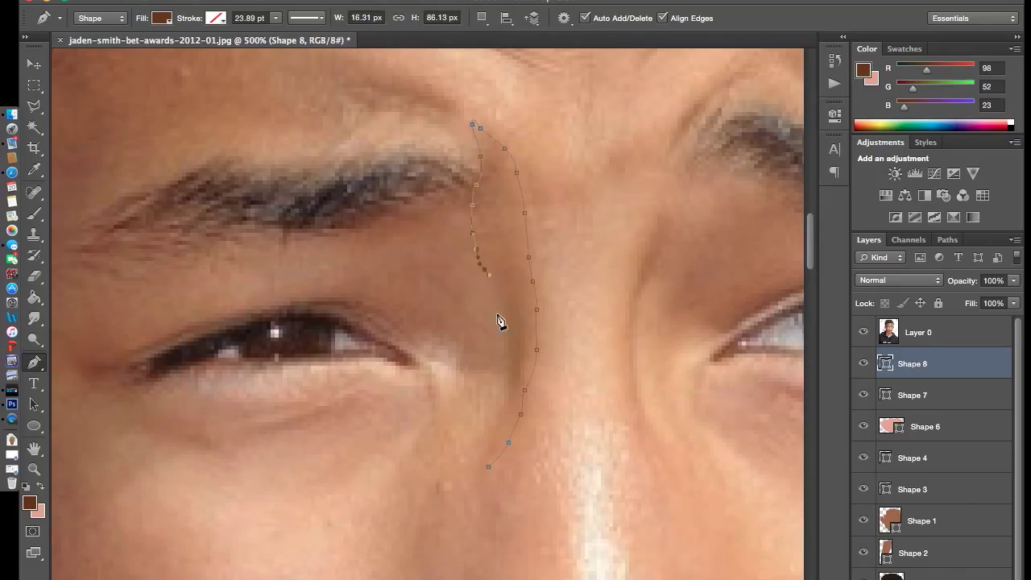
- Outline the matching crease on the other side of the nose
scroll(656, 400, "up", 1)
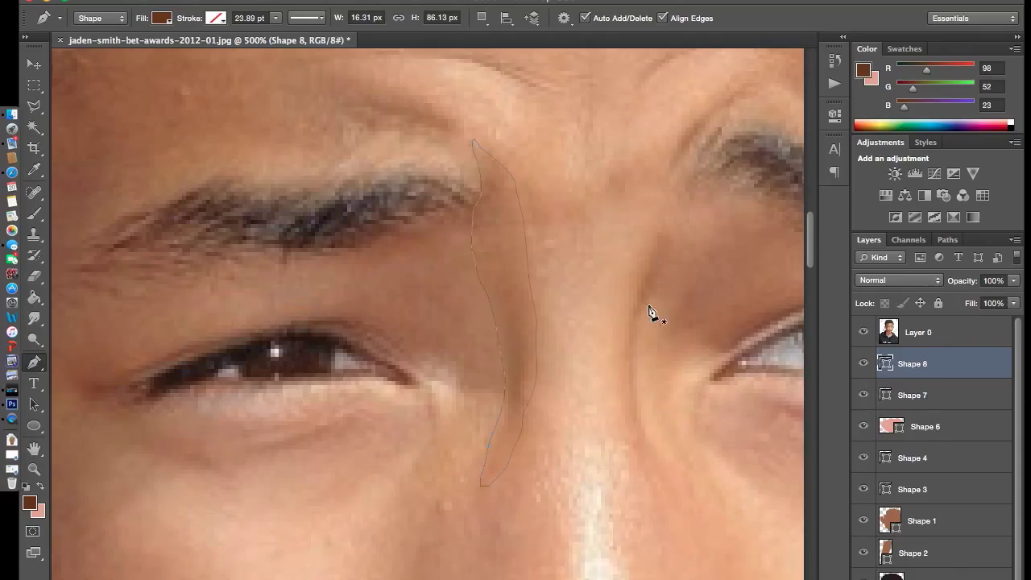
left_click(645, 305)
left_click(669, 264)
left_click(674, 232)
left_click(661, 200)
left_click(646, 256)
left_click(625, 361)
left_click(629, 392)
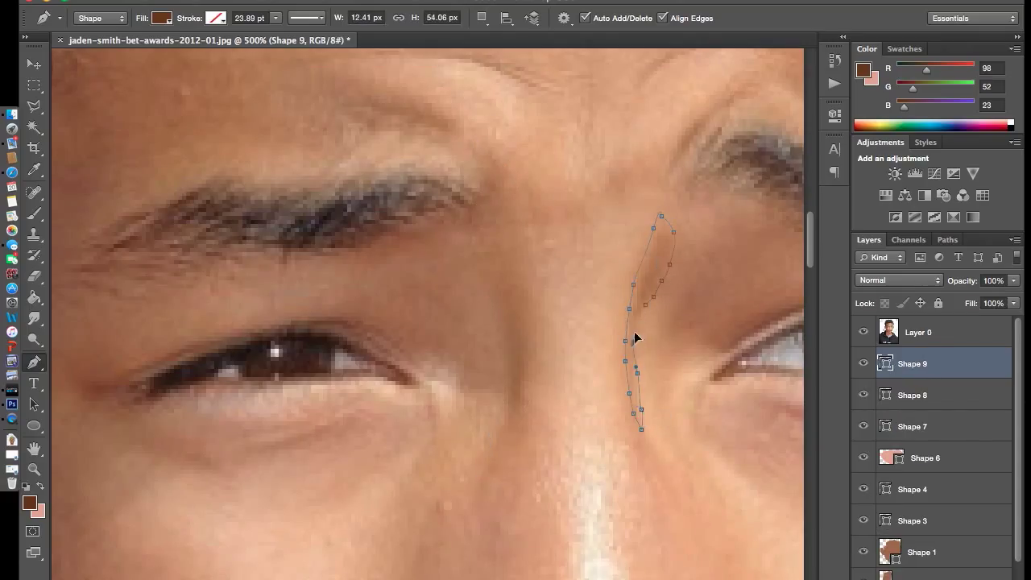
- Outline the shadow above the eyebrow as a closed shape
scroll(580, 339, "up", 5)
left_click(459, 309)
left_click(386, 263)
left_click(326, 261)
left_click(347, 296)
left_click(459, 309)
- Trace the lower forehead crease as a new shape
left_click(541, 250)
left_click(484, 235)
left_click(404, 218)
left_click(310, 228)
left_click(399, 234)
left_click(513, 254)
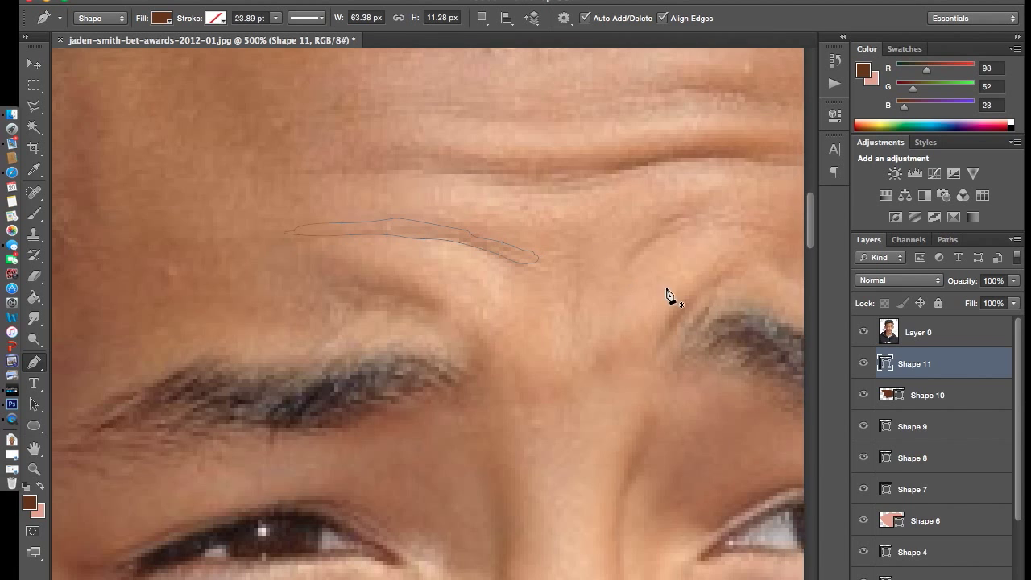
- Outline the small wrinkle above the right eyebrow and delete its unwanted anchor
scroll(667, 294, "right", 4)
left_click(617, 279)
left_click(581, 303)
left_click(566, 327)
left_click(561, 354)
left_click(578, 334)
left_click(616, 304)
left_click(617, 279)
right_click(617, 304)
left_click(624, 306)
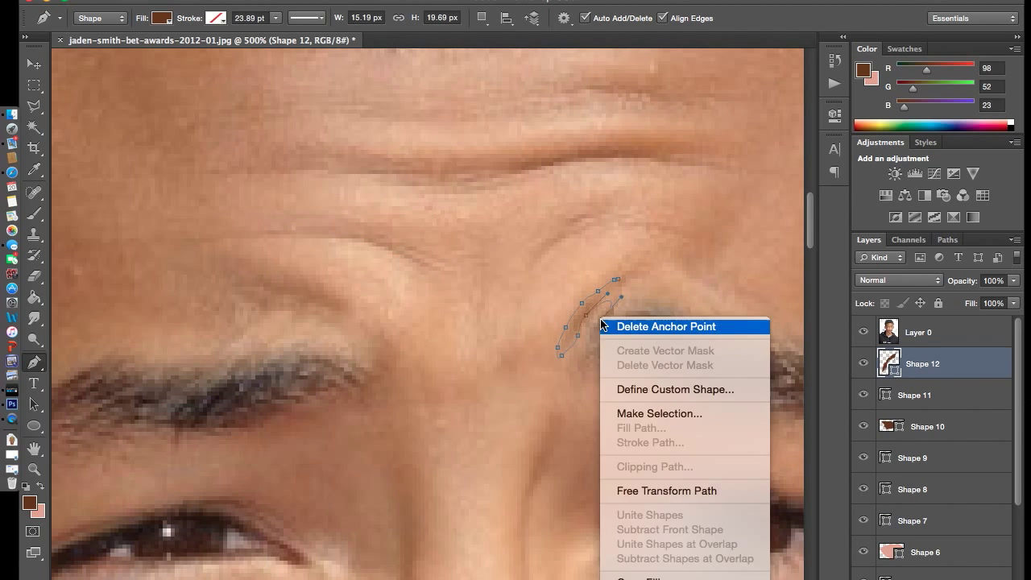
- Trace the long upper forehead wrinkle with a curved lower edge and close it
scroll(621, 294, "up", 2)
scroll(621, 294, "right", 2)
scroll(563, 266, "right", 5)
left_click(515, 172)
left_click(334, 185)
left_click(225, 188)
left_click(182, 181)
left_click(117, 180)
scroll(193, 209, "left", 5)
left_click(294, 185)
left_click_drag(273, 205, 314, 207)
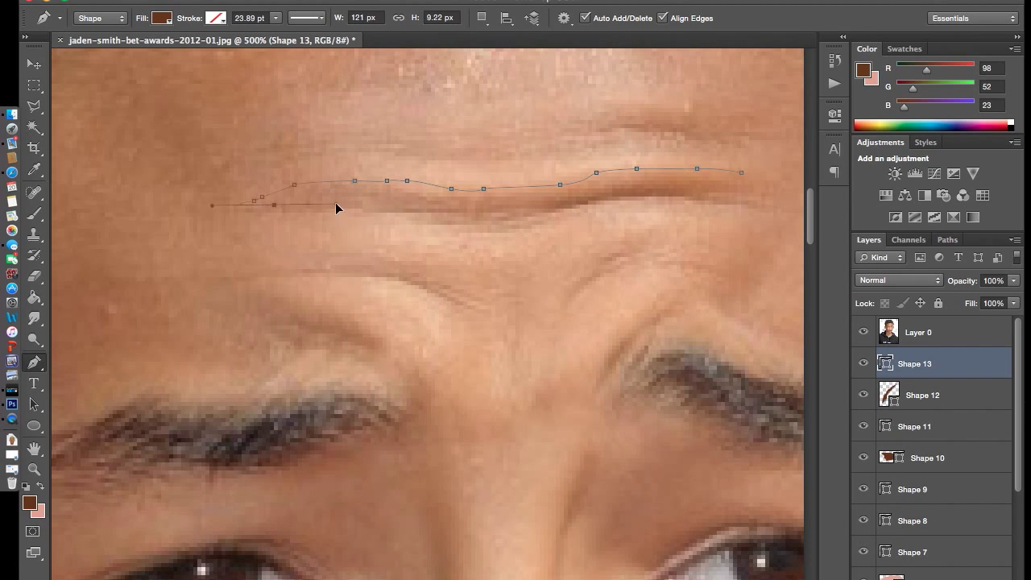
left_click(748, 212)
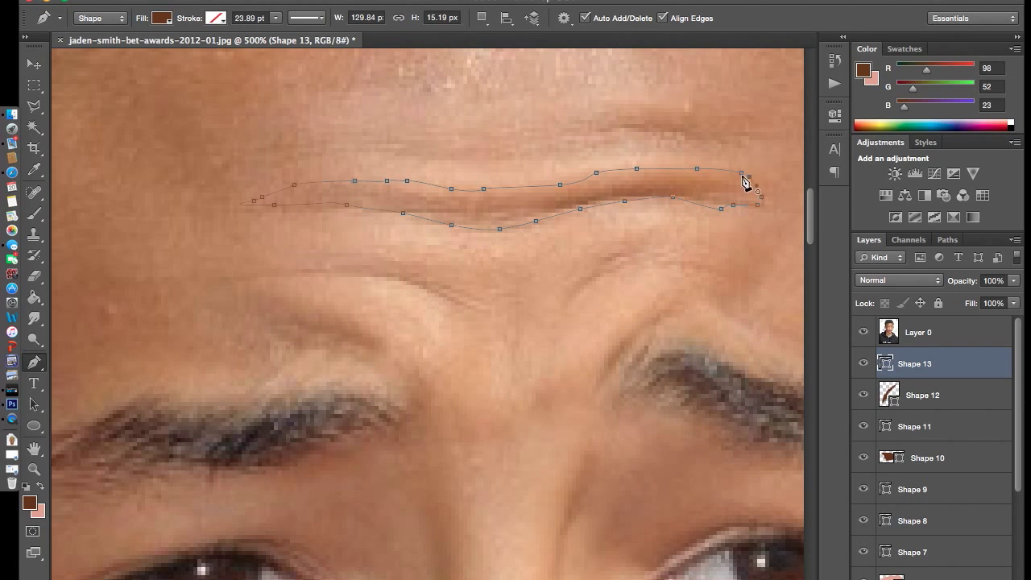
left_click(740, 172)
- Trace another forehead wrinkle as a closed shape
scroll(644, 216, "right", 3)
scroll(644, 216, "up", 1)
scroll(610, 223, "up", 2)
left_click(588, 228)
left_click(472, 237)
left_click(259, 249)
left_click(407, 281)
left_click(612, 260)
left_click(588, 228)
- Select Shapes 9–14, hide the photo, and fade them to 14% opacity
left_click(938, 522, "shift")
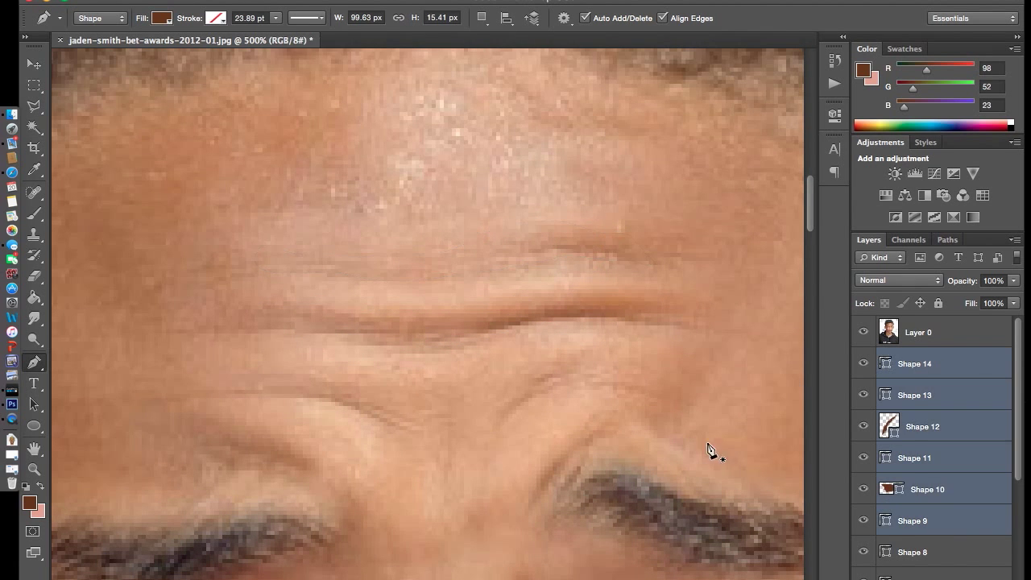
scroll(701, 448, "down", 10)
scroll(701, 448, "up", 8)
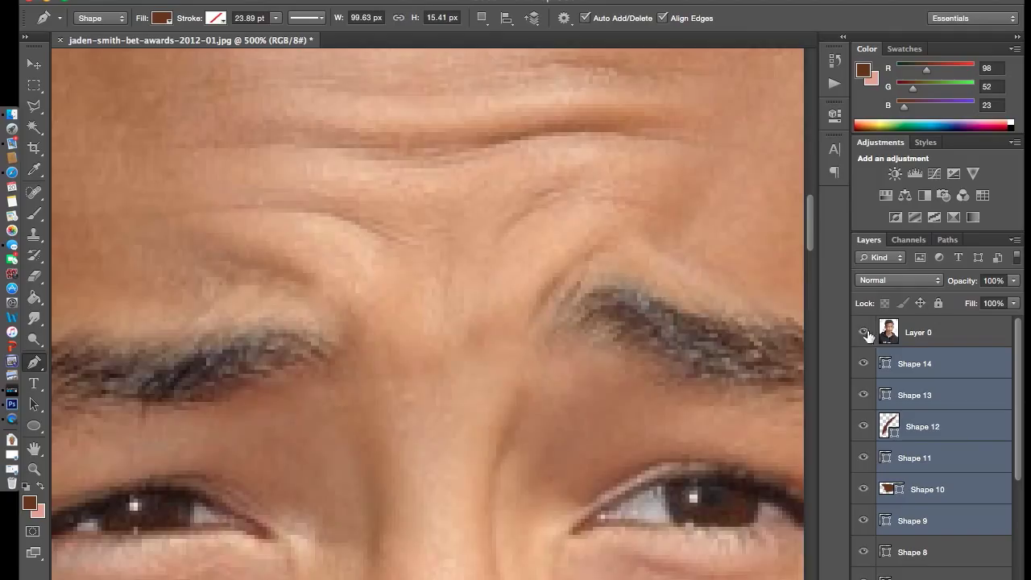
left_click(863, 331)
left_click(1013, 280)
left_click_drag(959, 296, 947, 299)
scroll(685, 330, "down", 7)
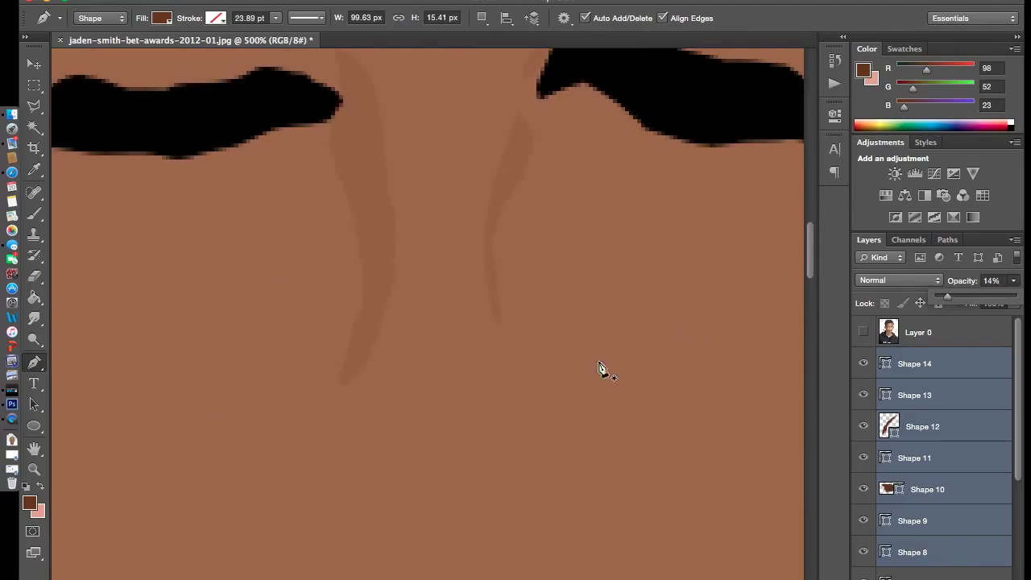
- Zoom out to the whole face and toggle the photo on and off to compare, leaving it visible
key("super+1")
left_click(956, 341)
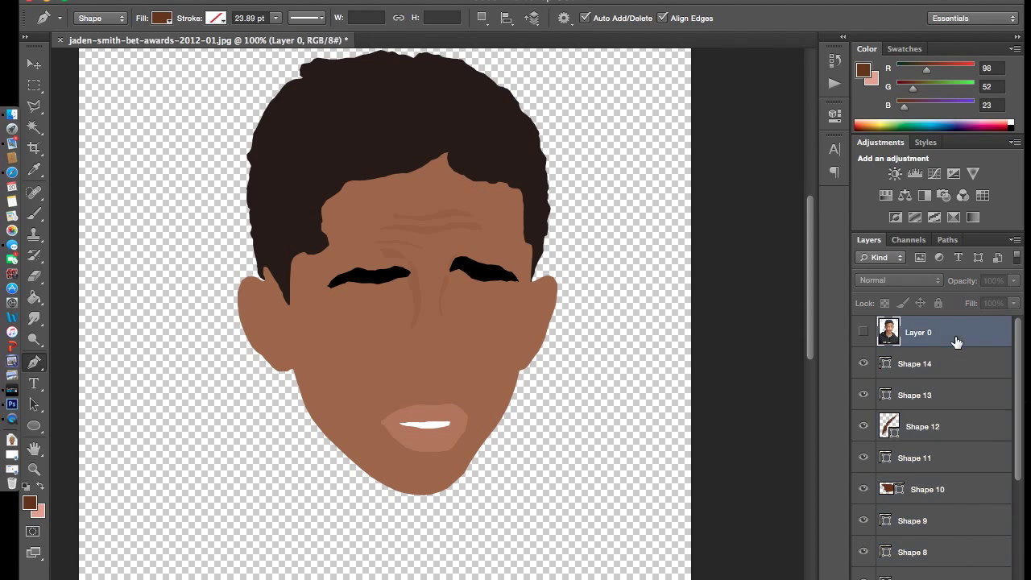
double_click(862, 332)
left_click(862, 332)
left_click(862, 331)
left_click(862, 332)
- Select Shape 14 and add a new empty layer above it
left_click(863, 332)
left_click(966, 363)
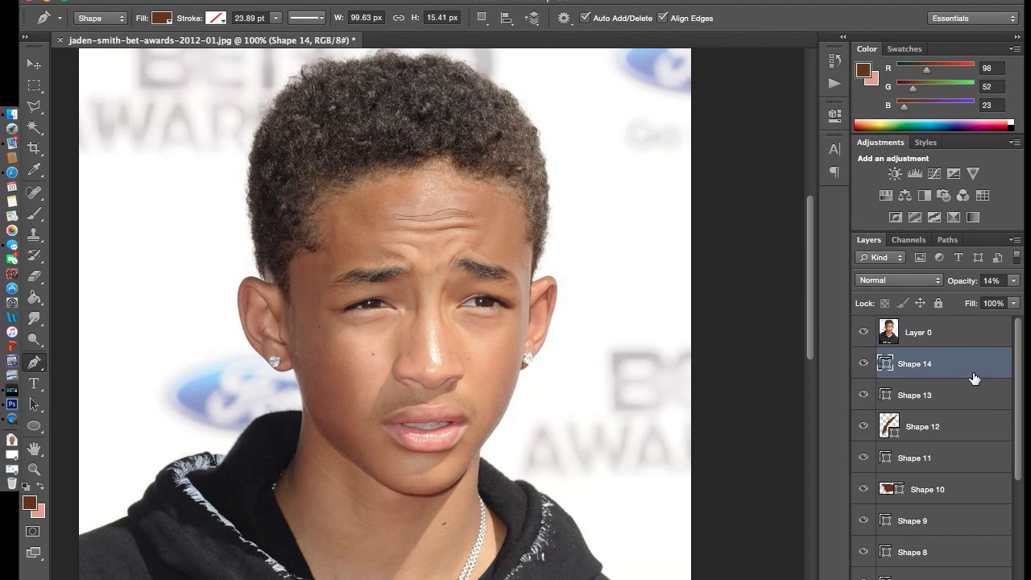
key("ctrl+shift+alt+n")
scroll(299, 421, "up", 5)
- Trace the side of the nose and along the nostril crease
mouse_move(298, 421)
left_mouse_down()
mouse_move(277, 237)
mouse_move(219, 239)
left_mouse_up()
left_click_drag(206, 298, 206, 322)
left_click(234, 370)
left_click(268, 386)
left_click_drag(302, 399, 307, 400)
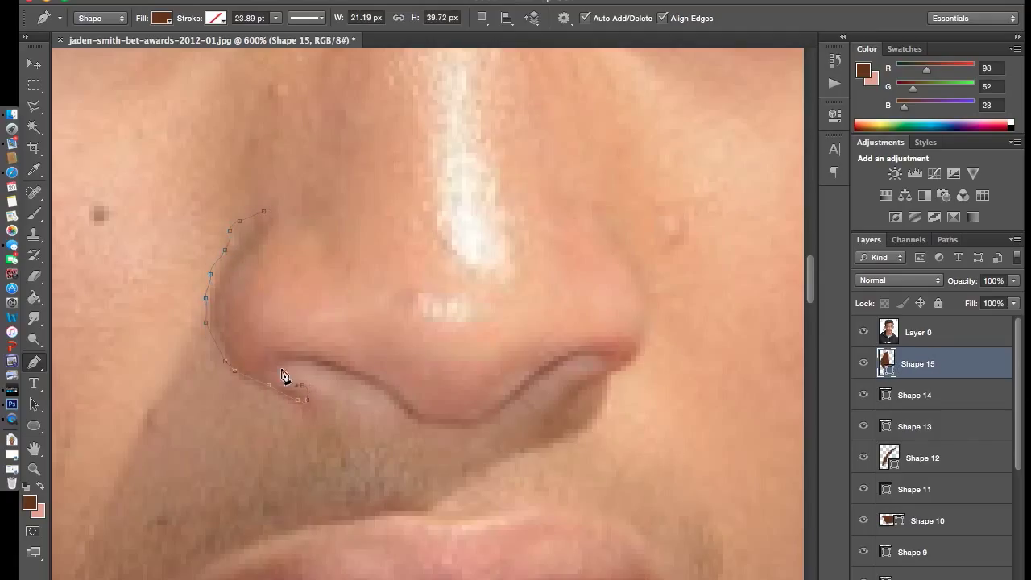
left_click(341, 370)
left_click(365, 380)
left_click(389, 399)
left_click(409, 416)
left_click(447, 423)
left_click(491, 418)
- Finish the outline at the nostril tip, lower its opacity, and hide the photo to check
left_click(529, 385)
left_click(549, 371)
left_click(593, 355)
left_click_drag(596, 347, 567, 347)
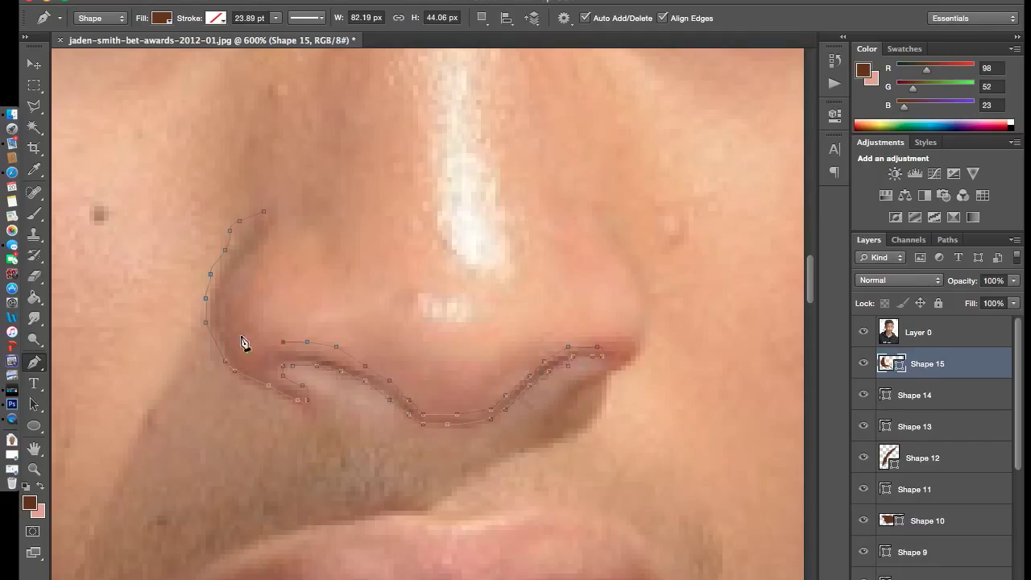
left_click(1013, 280)
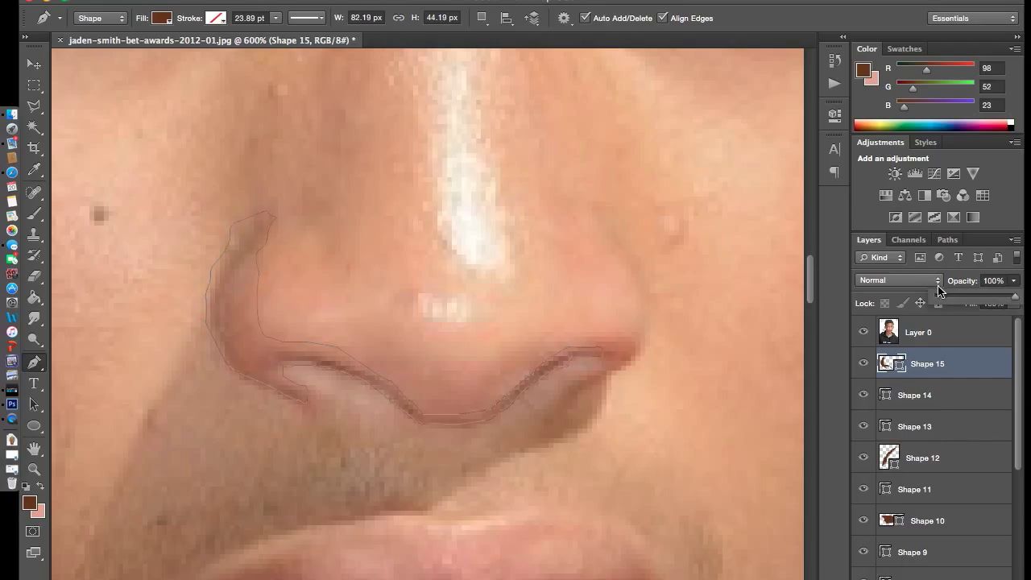
left_click(918, 331)
left_click(862, 331)
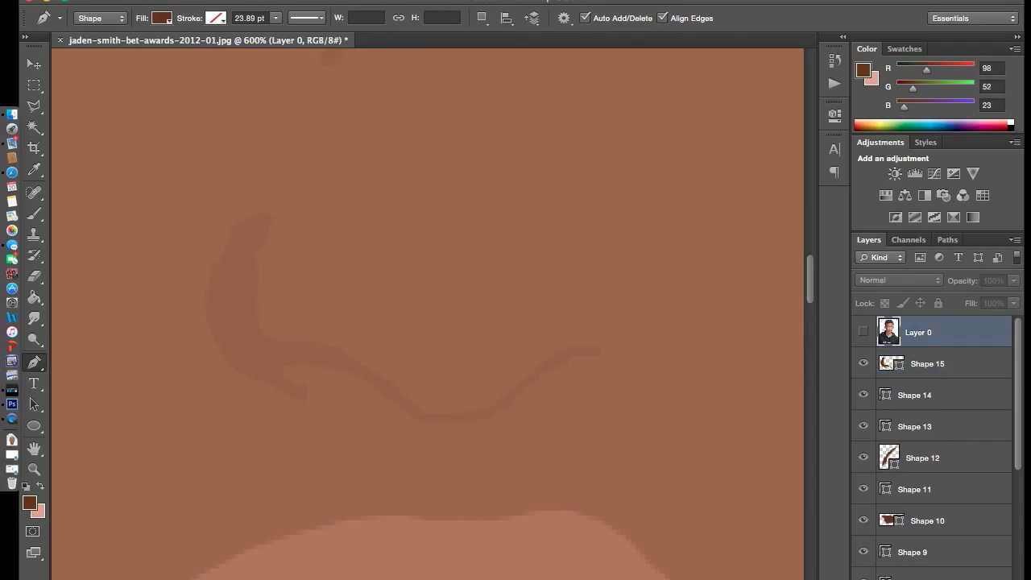
- Zoom out, make white the drawing colour, show the photo, and select Shape 15
key("ctrl+1")
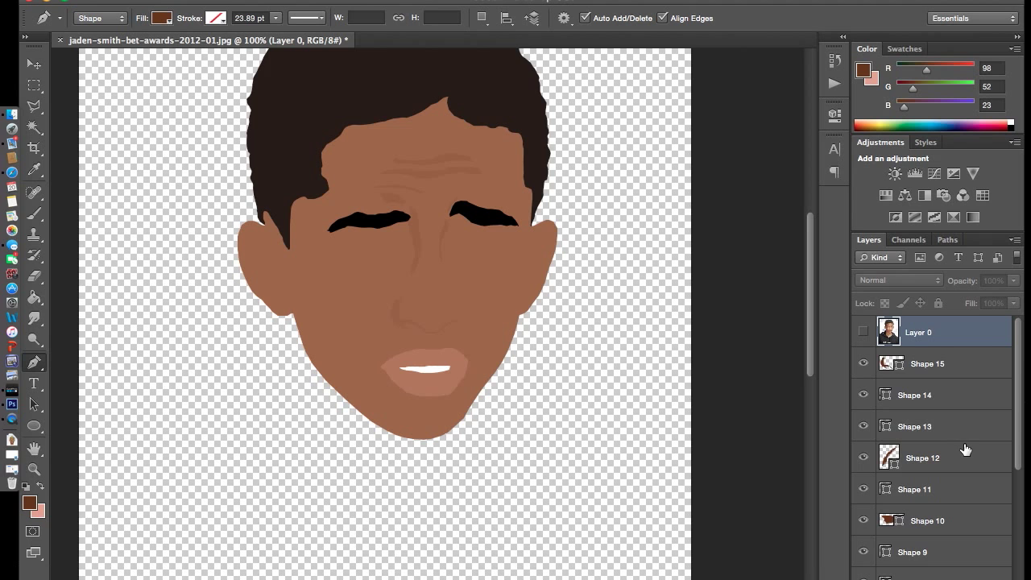
left_click(26, 488)
key("x")
left_click(862, 331)
left_click(918, 363)
- Zoom in and trace the first diamond earring as a white shape, Shape 16
key("ctrl+shift+alt+n")
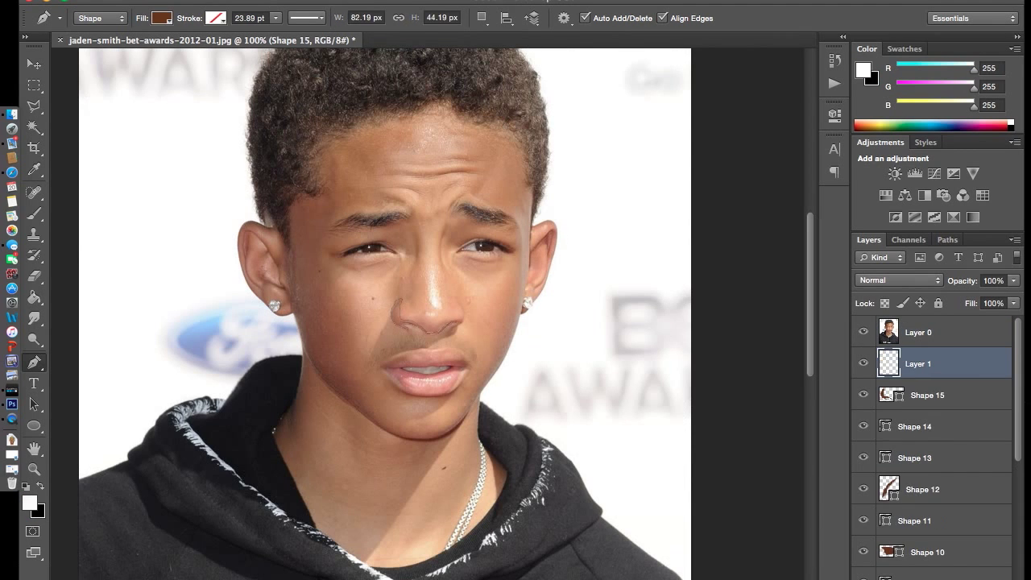
key("ctrl+equal")
key("ctrl+equal")
key("ctrl+equal")
scroll(333, 322, "left", 10)
left_click(397, 233)
left_click(356, 227)
left_click(335, 263)
left_click(347, 285)
left_click(409, 262)
left_click(405, 239)
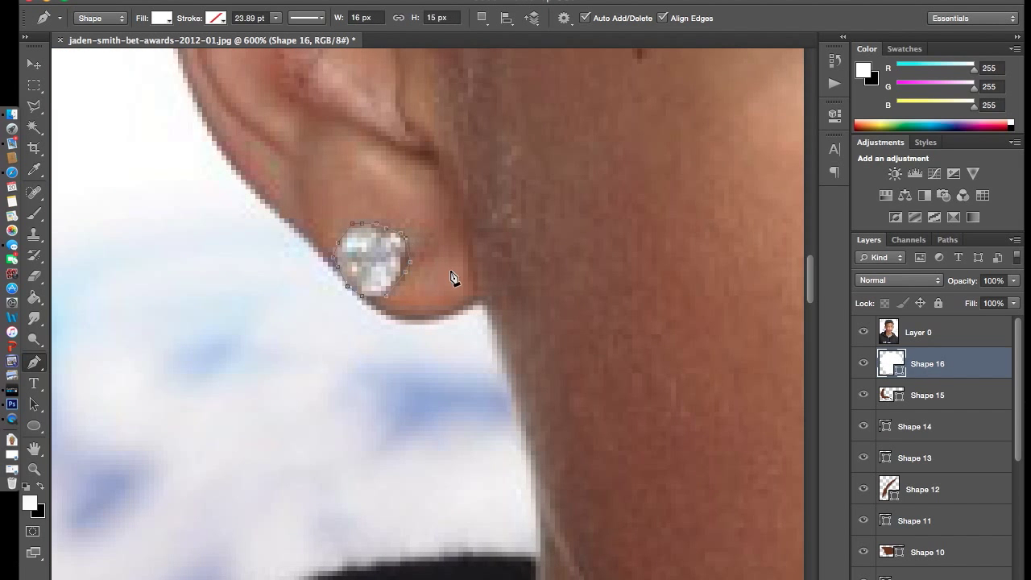
left_click(403, 240)
- Trace the second diamond earring as a white shape, Shape 17
scroll(487, 296, "right", 15)
left_click(394, 199)
left_click(375, 198)
left_click(347, 223)
left_click(342, 242)
left_click(347, 266)
left_click(407, 242)
left_click(395, 199)
- Select the photo layer, reposition the view and add a new empty layer
left_click(874, 332)
scroll(273, 292, "left", 15)
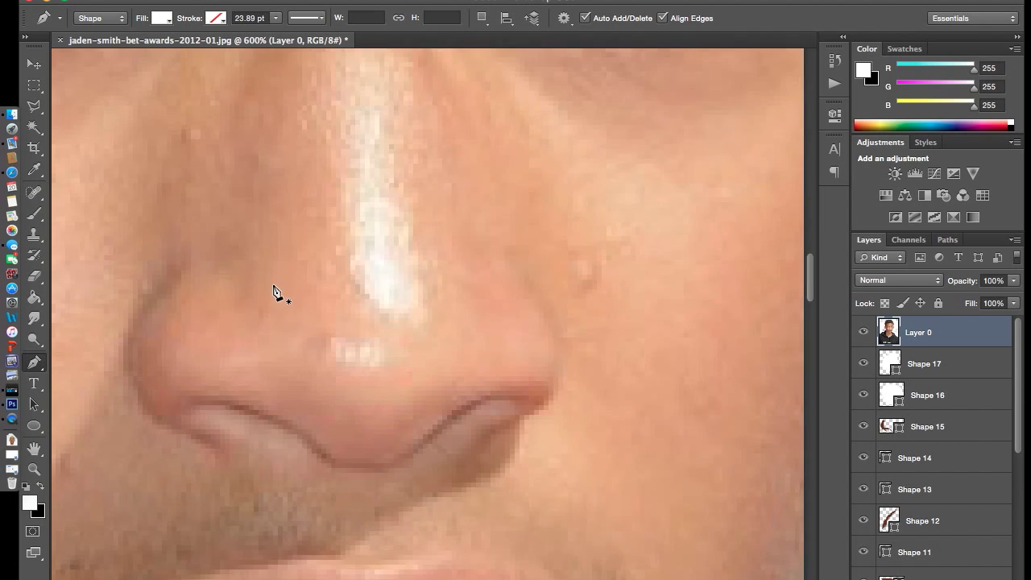
scroll(278, 291, "up", 10)
scroll(278, 291, "right", 3)
scroll(283, 290, "right", 3)
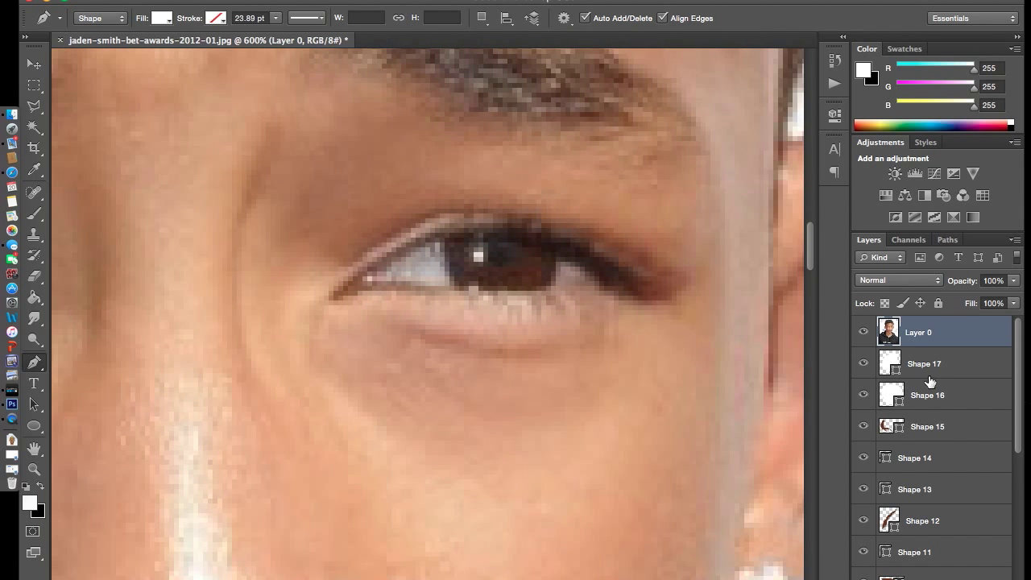
key("ctrl+shift+alt+n")
- Trace the first eye white along both eyelids as a white shape, Shape 18
left_click(357, 281)
left_click(424, 285)
left_click(464, 285)
left_click(517, 291)
left_click(556, 291)
left_click(589, 262)
left_click(555, 247)
left_click(517, 237)
left_click(474, 233)
left_click(439, 233)
left_click(357, 282)
- Trace the other eye white as a white shape, Shape 19
mouse_move(427, 272)
left_mouse_down()
mouse_move(731, 357)
mouse_move(396, 293)
left_mouse_up()
left_click(388, 286)
left_click(345, 257)
left_click(291, 248)
left_click(239, 253)
left_click(194, 271)
left_click(161, 291)
left_click(272, 296)
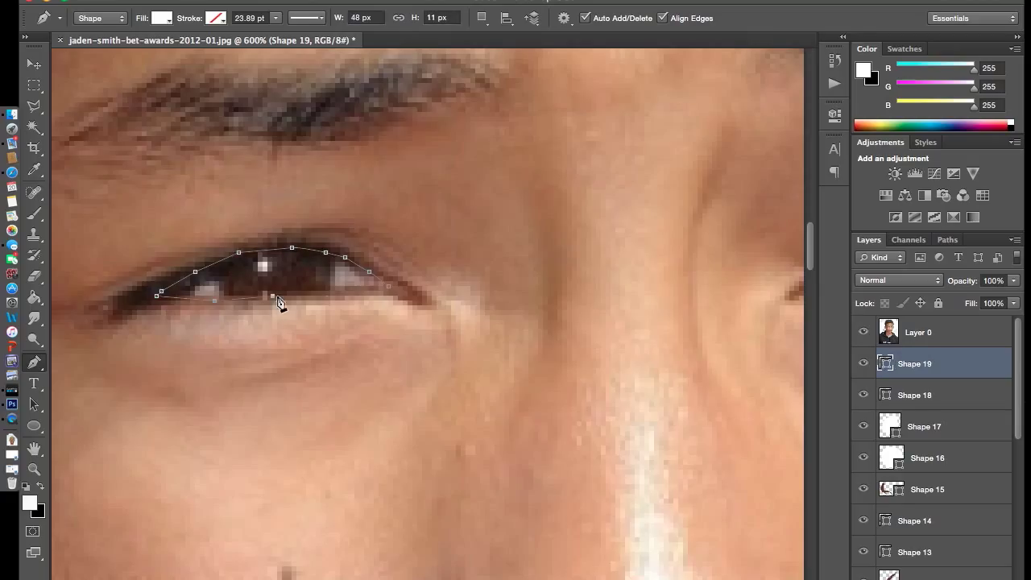
left_click(387, 287)
- Sample dark brown from the iris as the drawing colour for a new layer
left_click(31, 502)
left_click(265, 269)
key("Return")
key("ctrl+shift+alt+n")
- Trace the first iris as a dark brown shape, Shape 20
left_click(238, 257)
left_click(224, 266)
left_click(222, 295)
left_click(277, 296)
left_click(311, 297)
left_click(333, 266)
left_click(298, 251)
left_click(238, 258)
- Trace the other iris as a dark brown shape, Shape 21
scroll(314, 279, "right", 10)
scroll(314, 279, "right", 5)
left_click(327, 232)
left_click(269, 234)
left_click(274, 277)
left_click(284, 286)
left_click(354, 296)
left_click(375, 285)
left_click(380, 261)
left_click(348, 235)
- Switch to black and trace the first upper lash line as a shape
key("d")
left_click(270, 223)
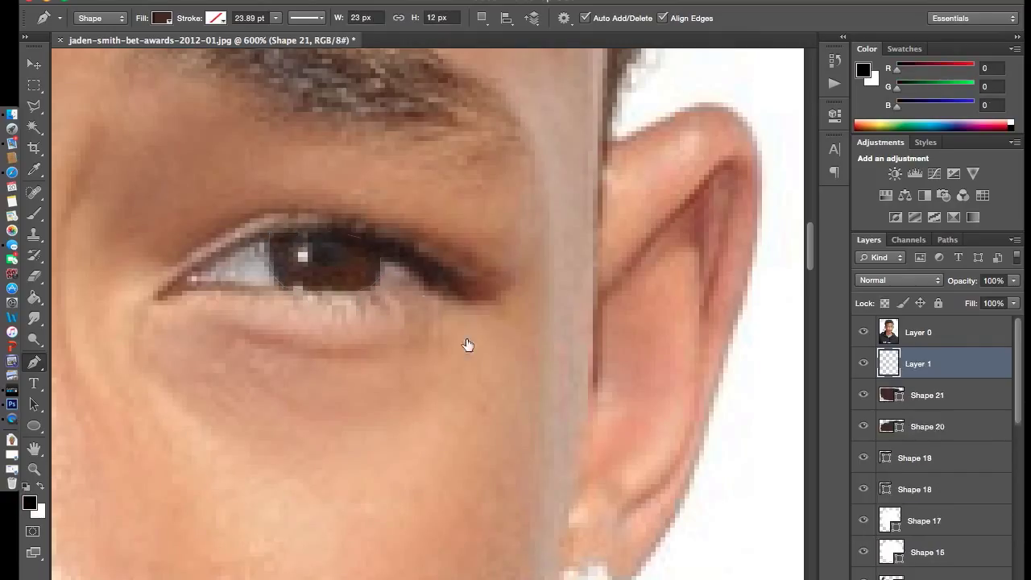
left_click(240, 239)
left_click(197, 258)
left_click(174, 274)
left_click(159, 294)
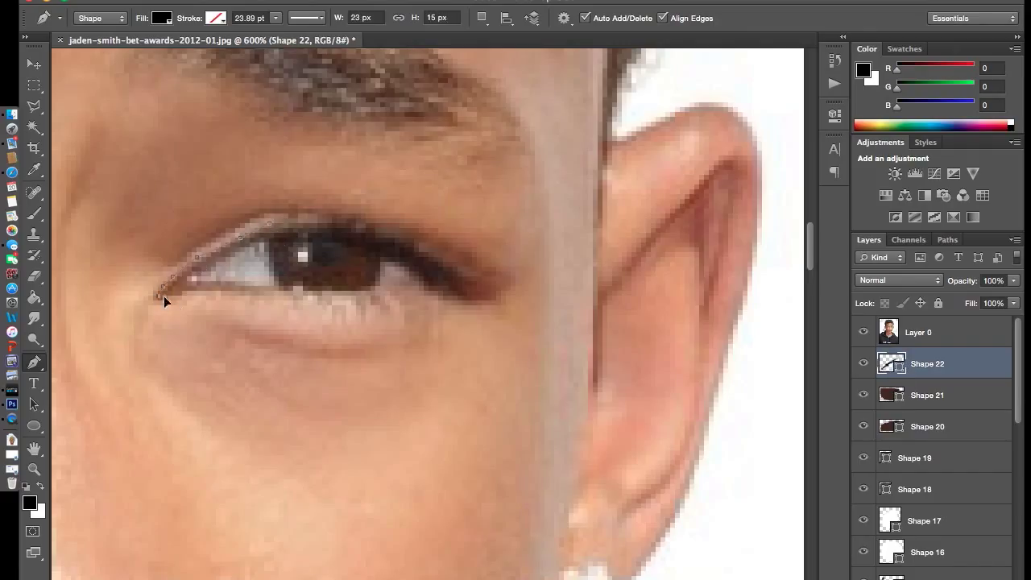
left_click(288, 238)
left_click(327, 238)
left_click(370, 247)
left_click(395, 256)
left_click(452, 282)
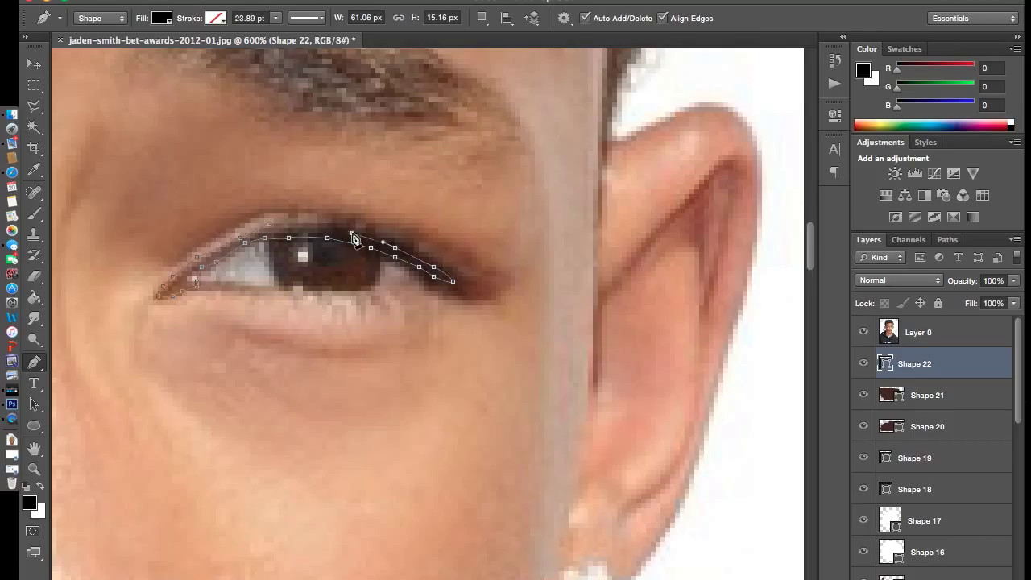
- Fade the lash shape, check against the photo, and move the photo above a new layer
left_click(270, 223)
left_click(1012, 280)
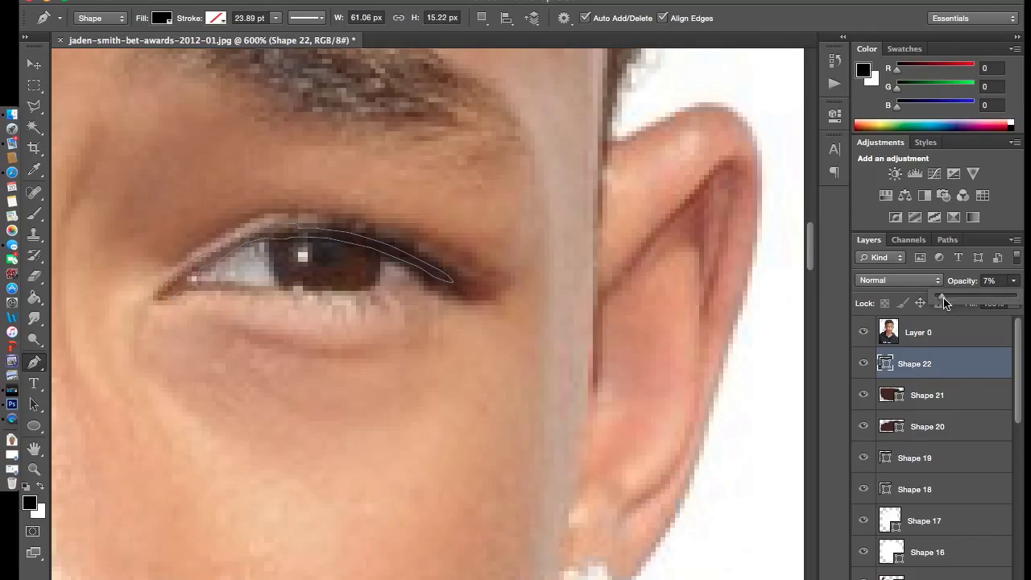
left_click(918, 332)
left_click(863, 332)
key("ctrl+shift+alt+n")
left_click_drag(950, 363, 926, 326)
- Trace a black upper-eyelid shape curving from the lash line to the outer corner
left_click(266, 229)
left_click(348, 242)
left_click_drag(380, 252, 433, 295)
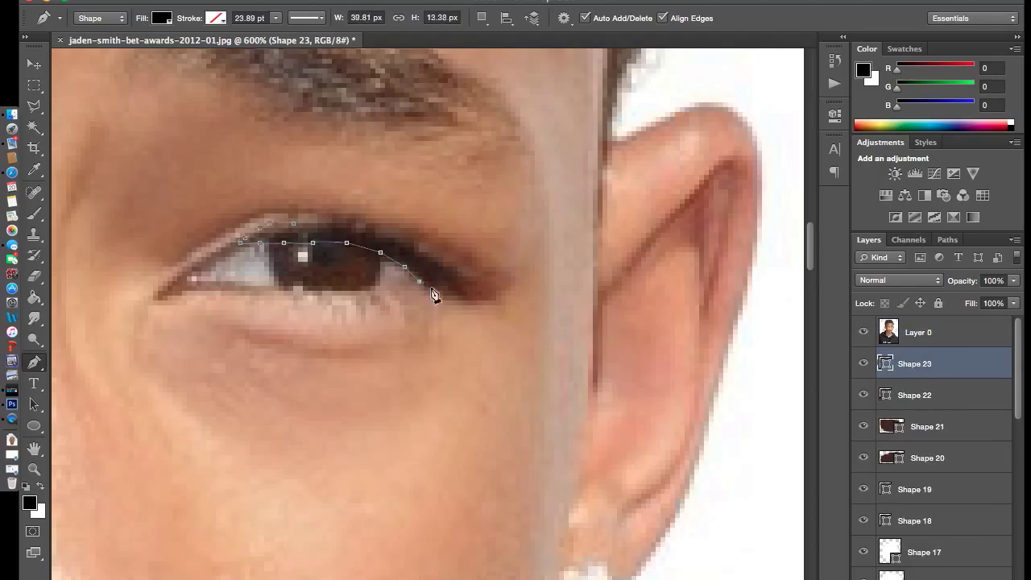
left_click(478, 296)
left_click(467, 276)
left_click(448, 267)
left_click(418, 247)
left_click(365, 228)
left_click(297, 231)
- Start a small outer-lash shape and toggle the photo layer to check the eye shapes
left_click(385, 240)
left_click(360, 223)
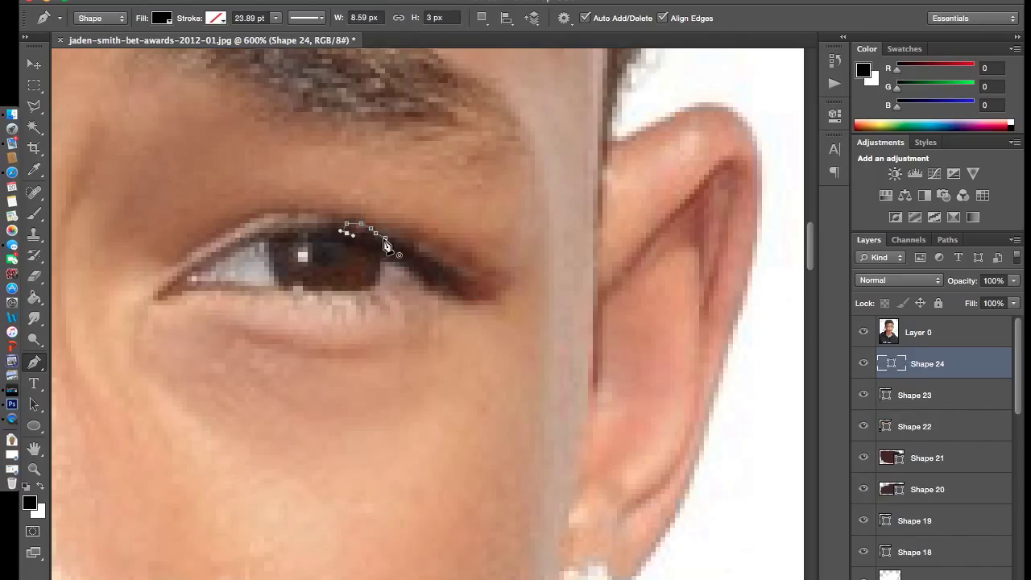
left_click(918, 332)
left_click(863, 332)
left_click(863, 331)
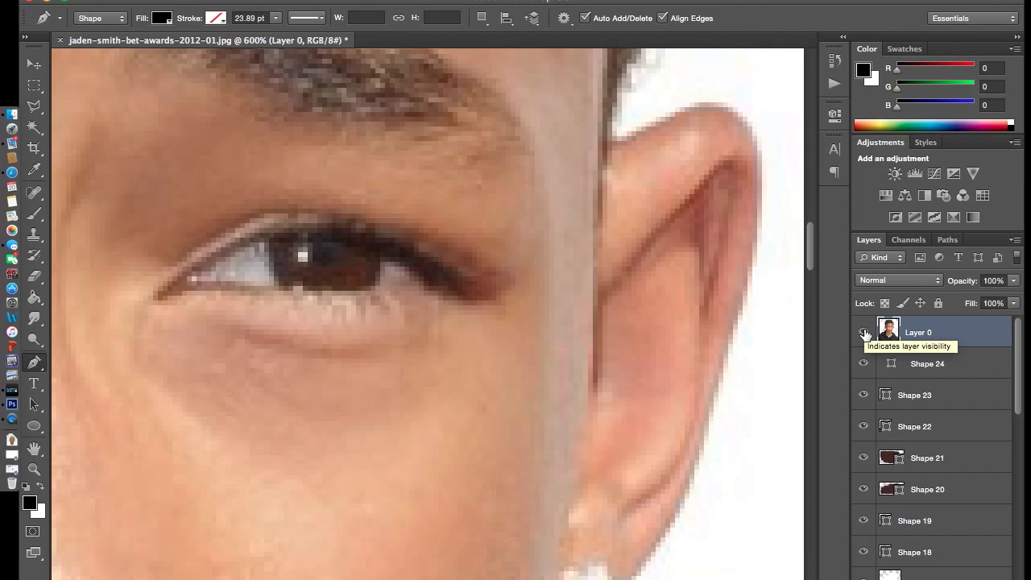
left_click(863, 331)
left_click(863, 332)
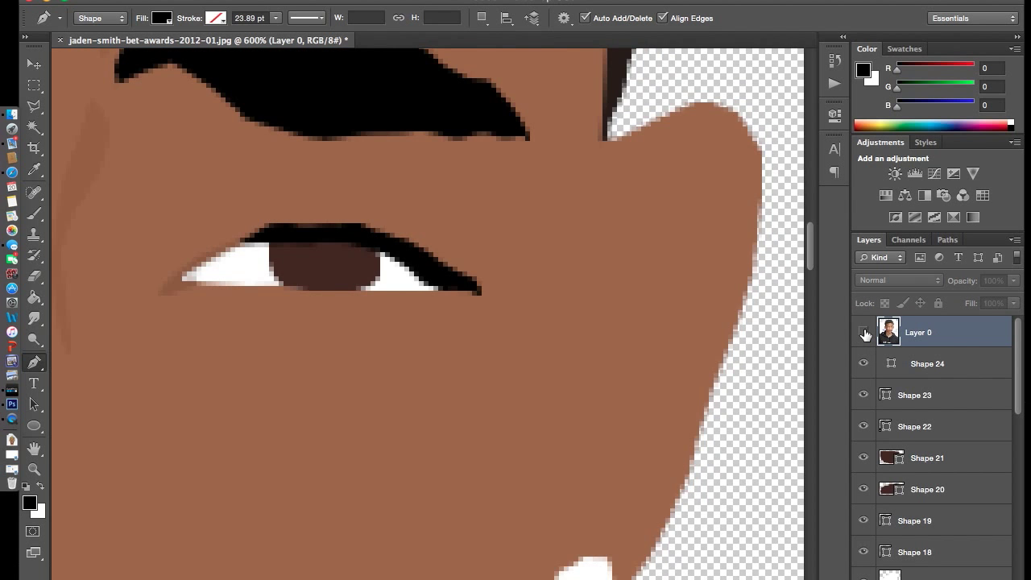
scroll(467, 302, "left", 3)
scroll(467, 301, "right", 5)
left_click(863, 331)
- Above Shape 24, trace the other eye's black upper lash line and hide the photo
left_click(940, 367)
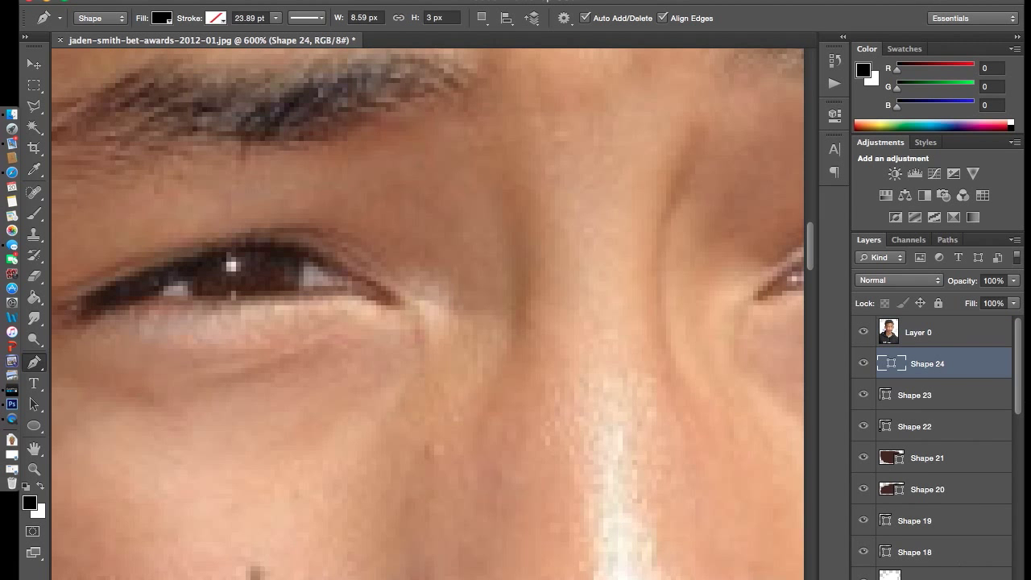
key("ctrl+shift+alt+n")
mouse_move(325, 261)
left_mouse_down()
mouse_move(315, 247)
mouse_move(241, 236)
mouse_move(66, 301)
mouse_move(66, 318)
mouse_move(115, 315)
left_mouse_up()
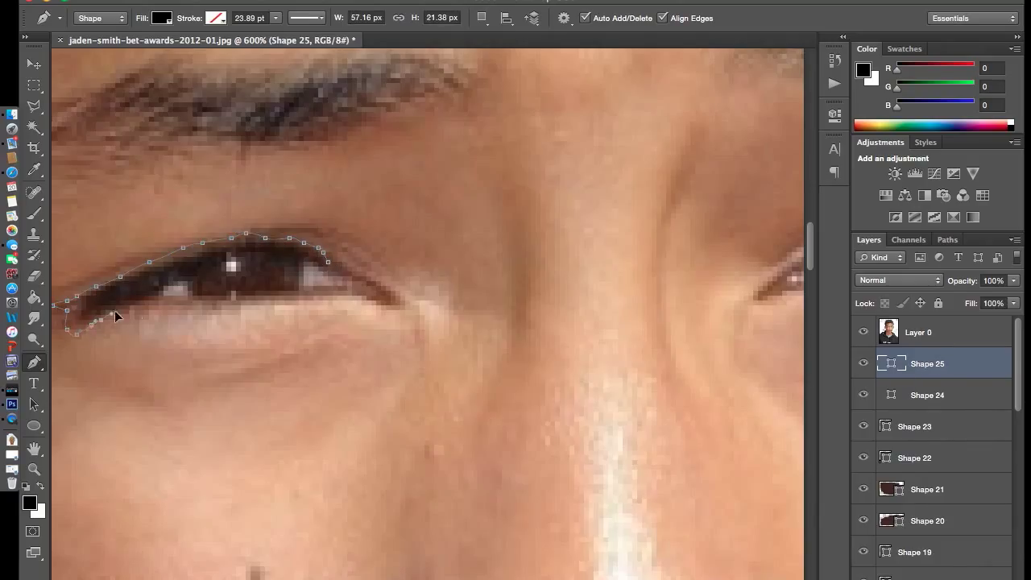
left_click(234, 255)
left_click(325, 261)
left_click(863, 332)
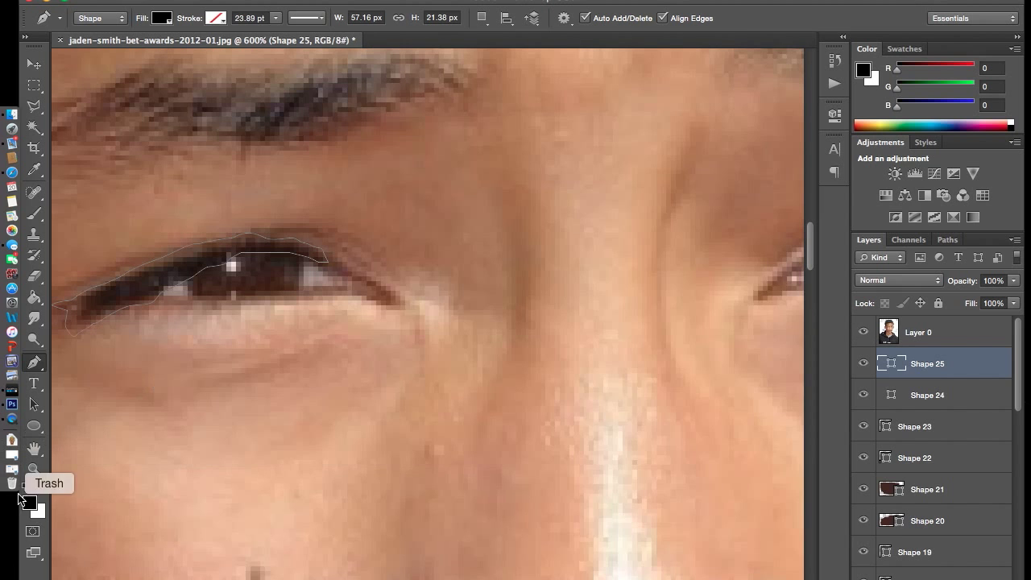
- Set the drawing colour to brown R117 G66 B39 and start a lower-eyelid shadow shape
left_click(29, 502)
left_click(395, 294)
left_click(969, 315)
left_click(326, 261)
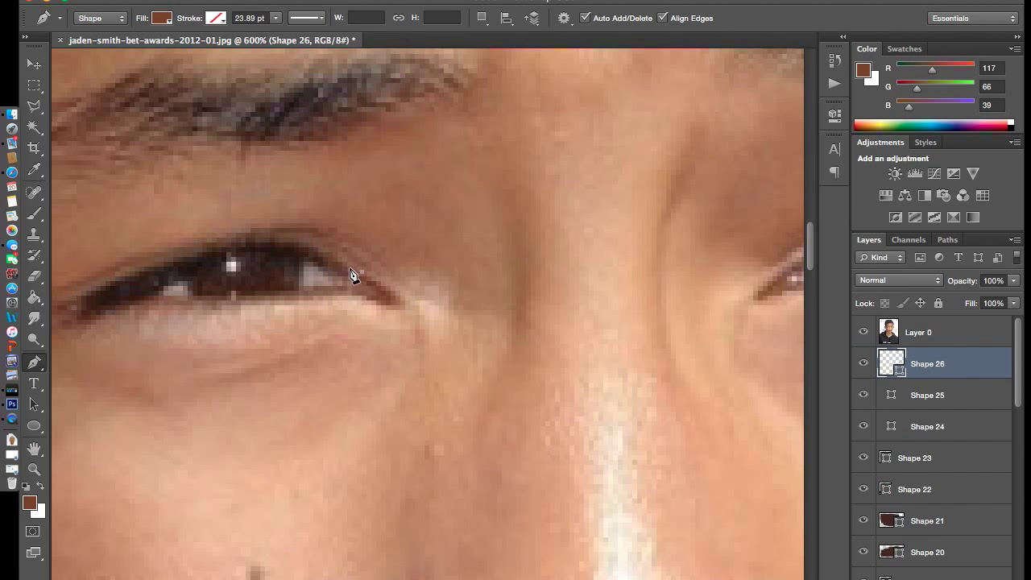
- Trace the shadow shape along the lower eyelids, curving it around the eye corners
left_click(343, 282)
left_click(278, 291)
left_click(229, 294)
left_click(149, 296)
left_click(115, 305)
left_click(91, 315)
scroll(337, 362, "left", 5)
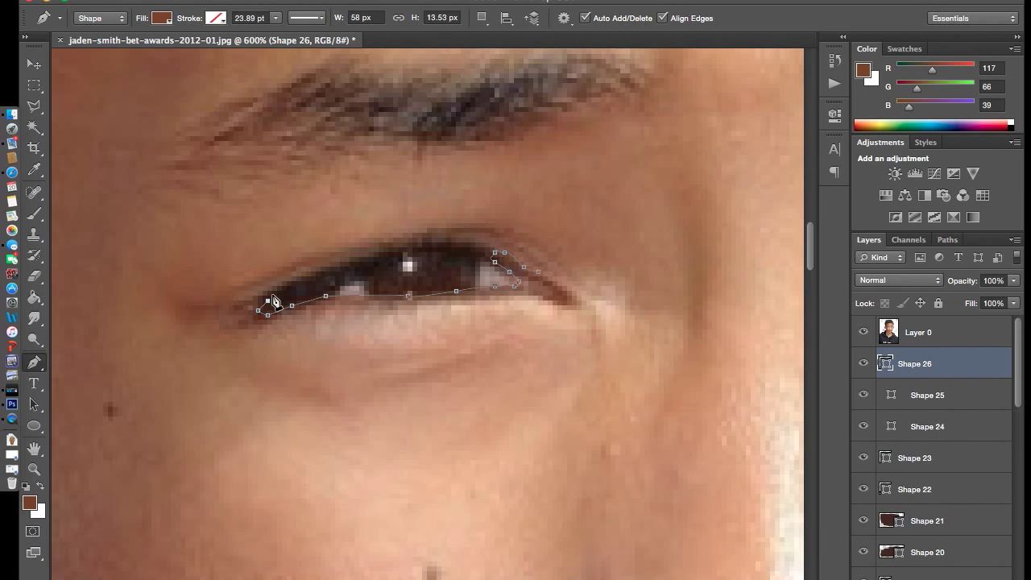
left_click_drag(240, 295, 272, 281)
left_click(225, 286)
left_click_drag(201, 333, 238, 338)
left_click(577, 304)
- Give the shadow shape a Color Overlay of a sampled, lightened skin colour
left_click(862, 332)
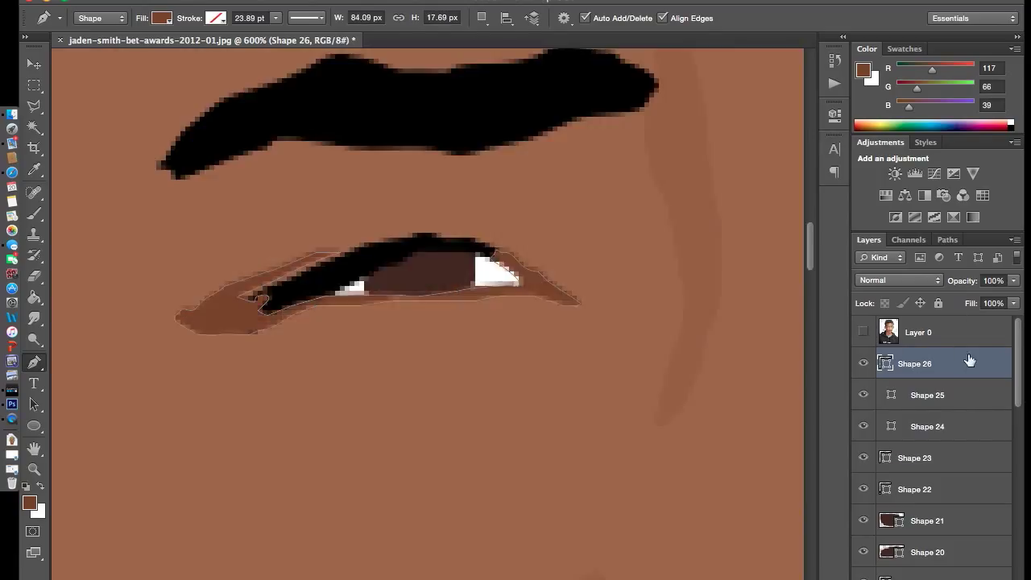
double_click(961, 358)
left_click(520, 390)
left_click(781, 254)
left_click(630, 166)
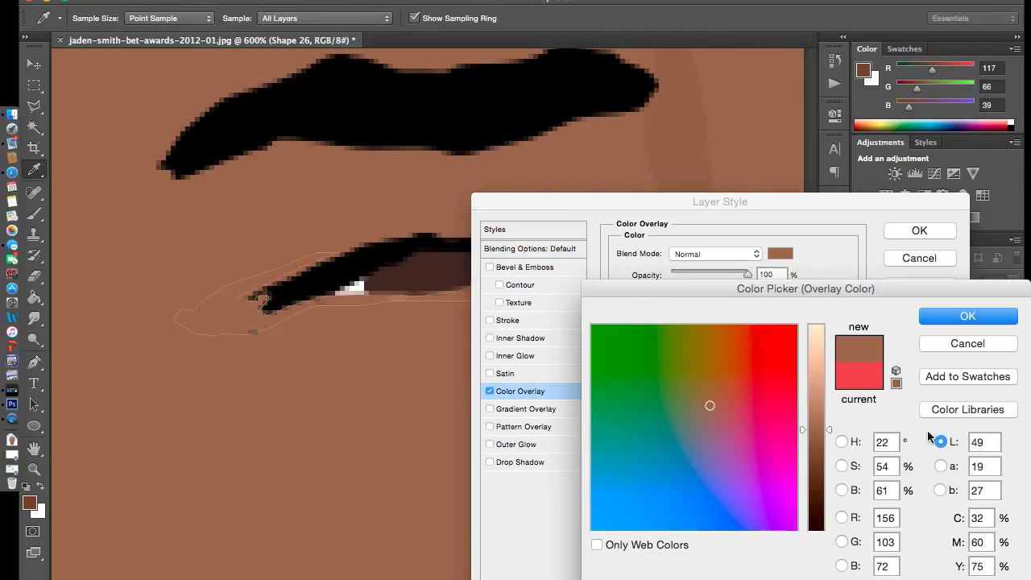
left_click(820, 410)
left_click(967, 316)
left_click(919, 230)
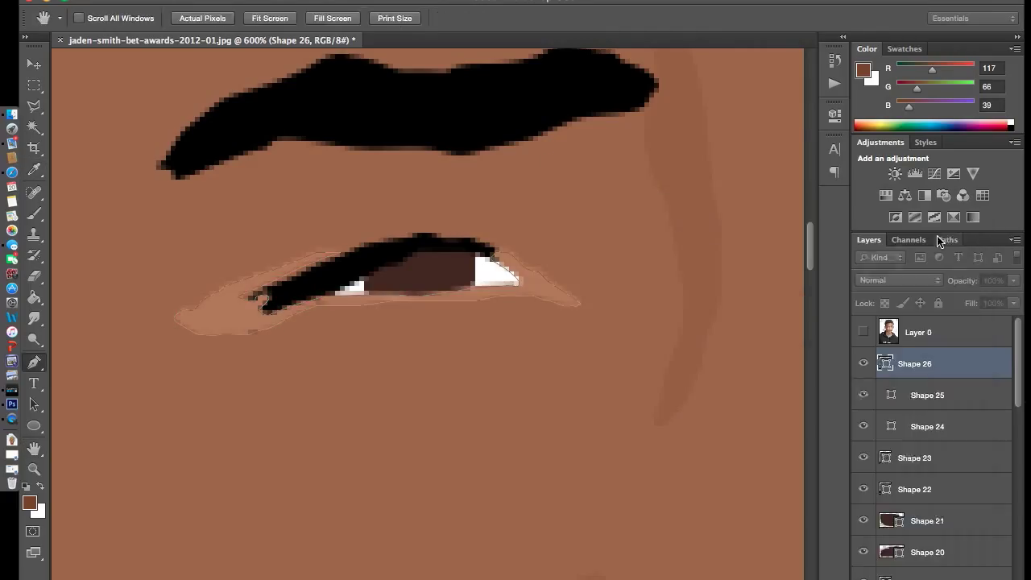
- Darken the Color Overlay on Shape 26, the skin shape around the left eye
scroll(668, 320, "right", 5)
scroll(668, 321, "right", 5)
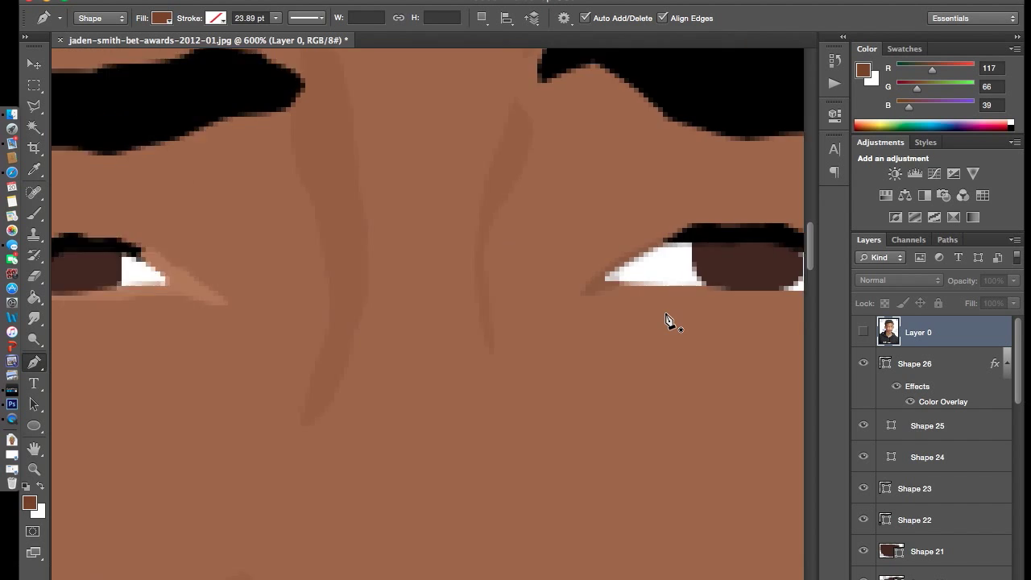
scroll(668, 320, "left", 8)
left_click(863, 332)
left_click(863, 333)
left_click(955, 362)
double_click(955, 362)
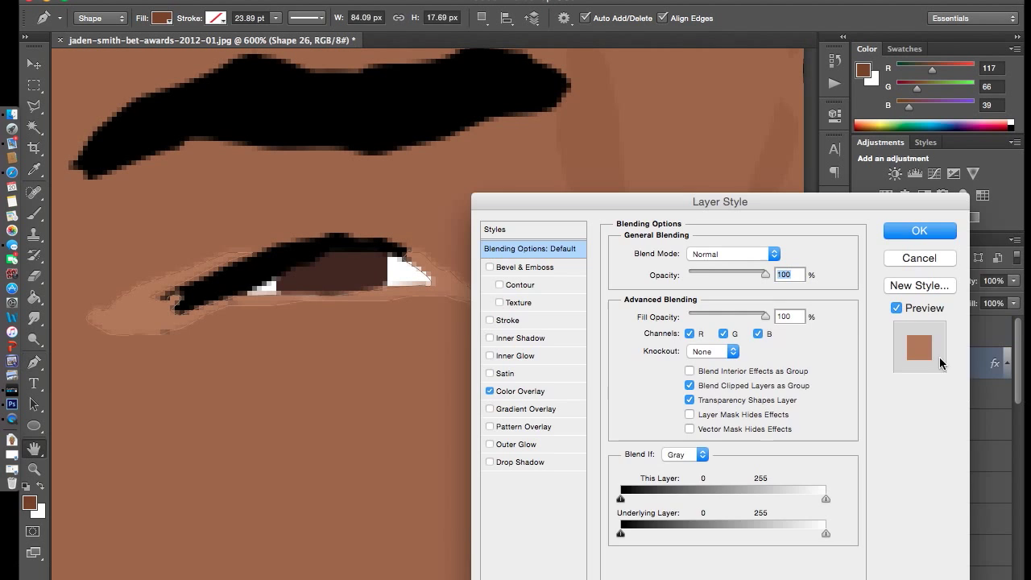
left_click(781, 254)
left_click_drag(824, 447, 824, 439)
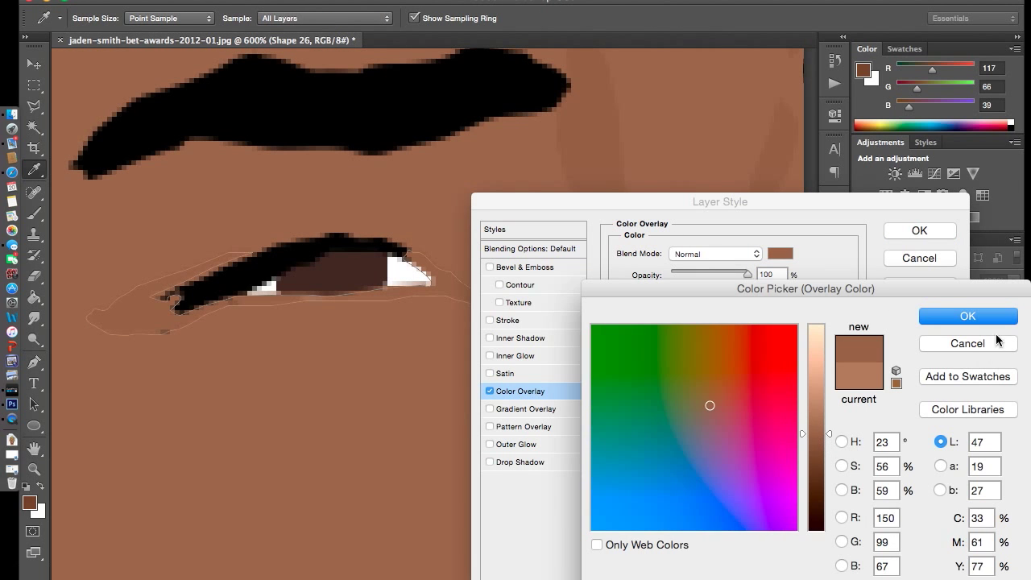
left_click(967, 315)
left_click(919, 231)
- Darken Shape 26's overlay colour a little further
left_click(953, 340)
left_click(956, 375)
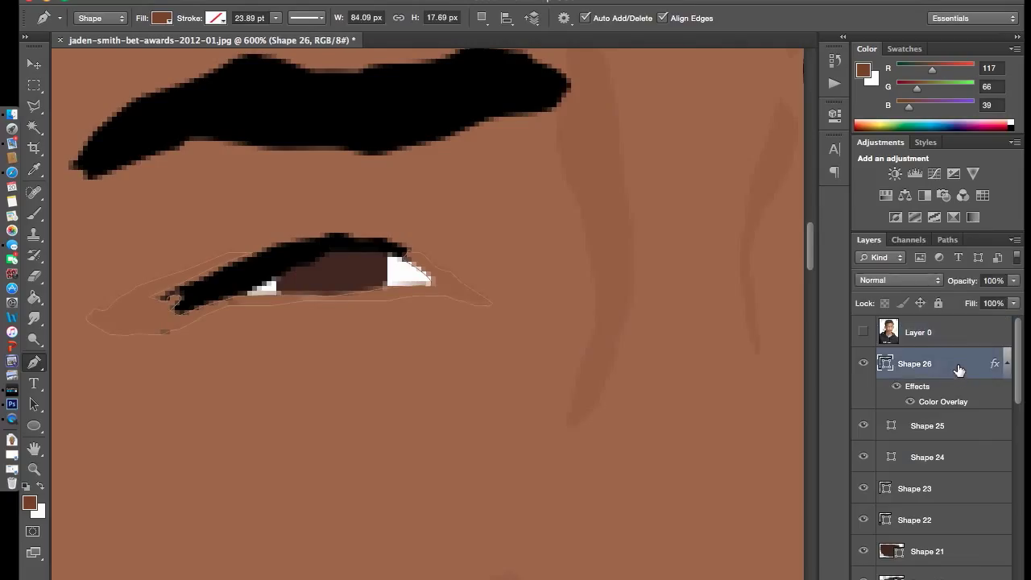
double_click(958, 368)
left_click(780, 254)
left_click_drag(824, 446, 874, 437)
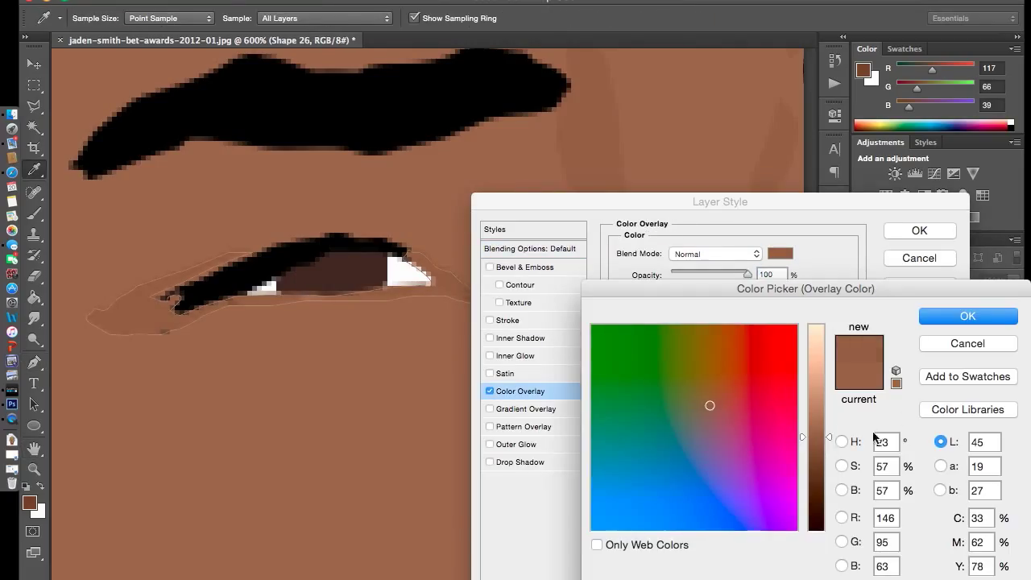
left_click(998, 320)
left_click(918, 230)
- Show the photo, set white as the drawing colour, and start a pupil highlight
left_click(937, 342)
left_click(922, 366)
left_click(863, 331)
key("ctrl+shift+alt+n")
key("x")
left_click(322, 265)
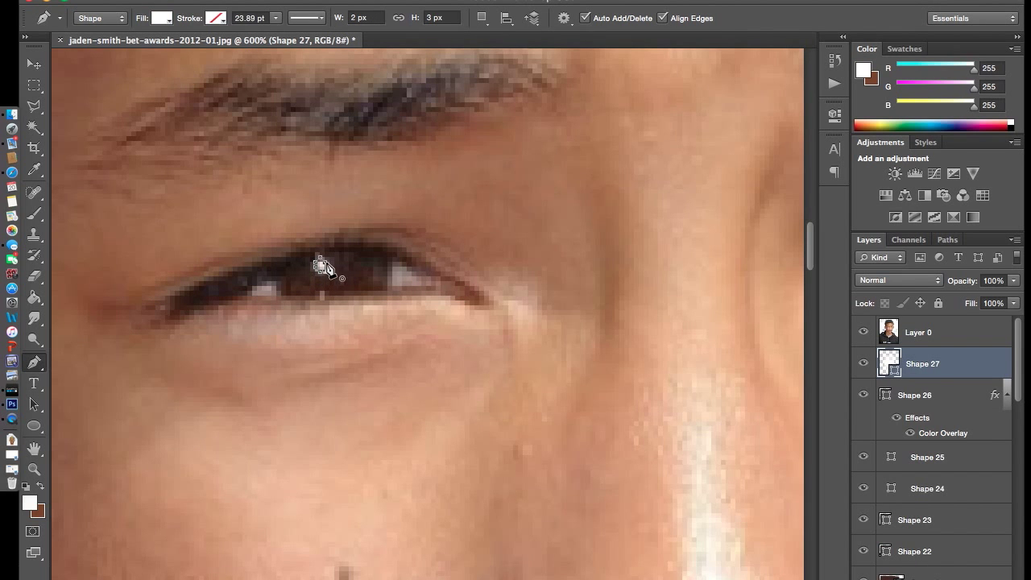
- Add a white highlight in the right pupil, then hide the photo at 100% zoom
scroll(486, 301, "right", 10)
left_click(501, 256)
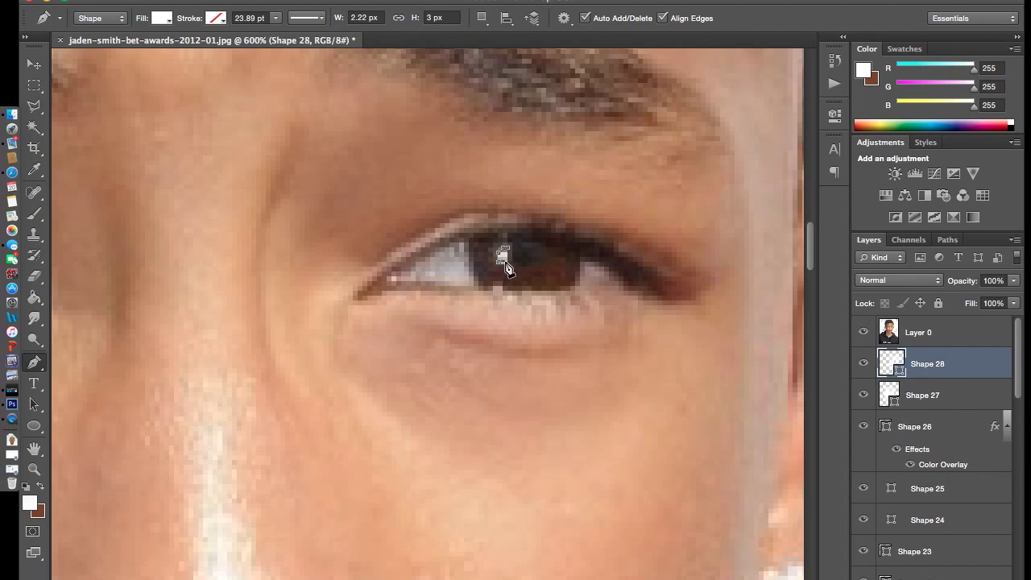
left_click(946, 330)
left_click(862, 332)
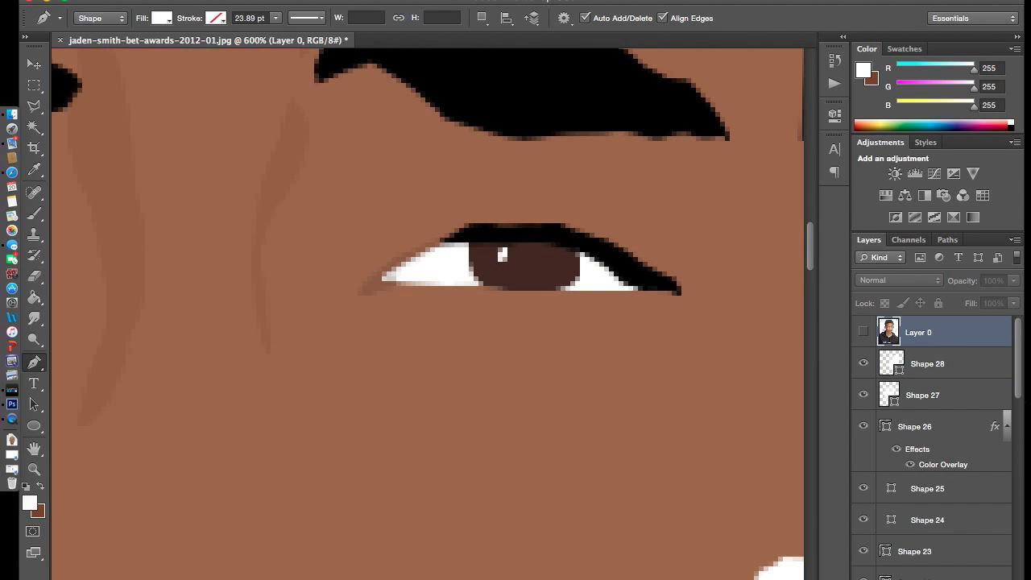
key("ctrl+1")
left_click(863, 332)
left_click(863, 332)
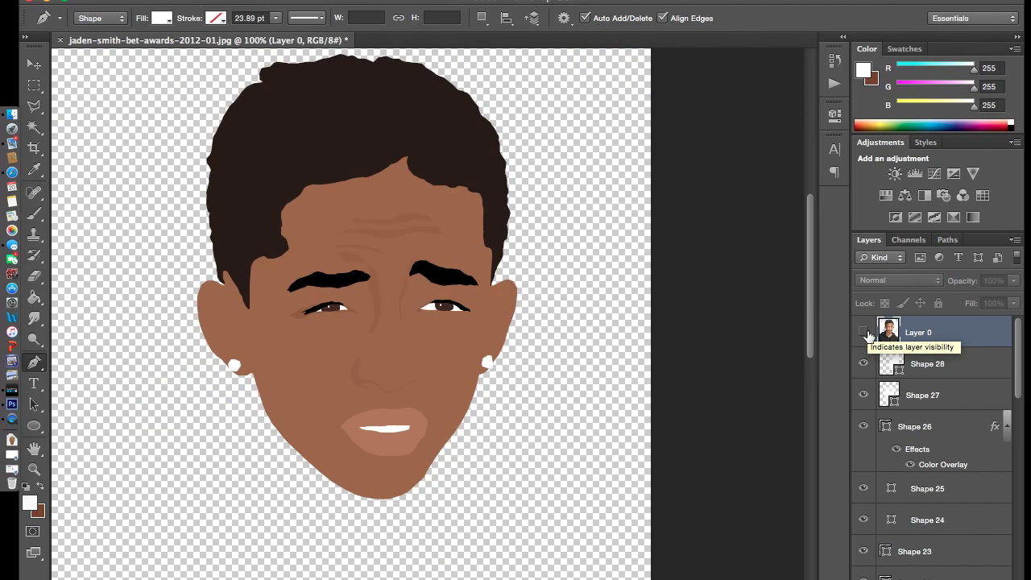
- Sample dark brown (98, 52, 23) as foreground colour and add a new empty layer
left_click(30, 504)
left_click(445, 306)
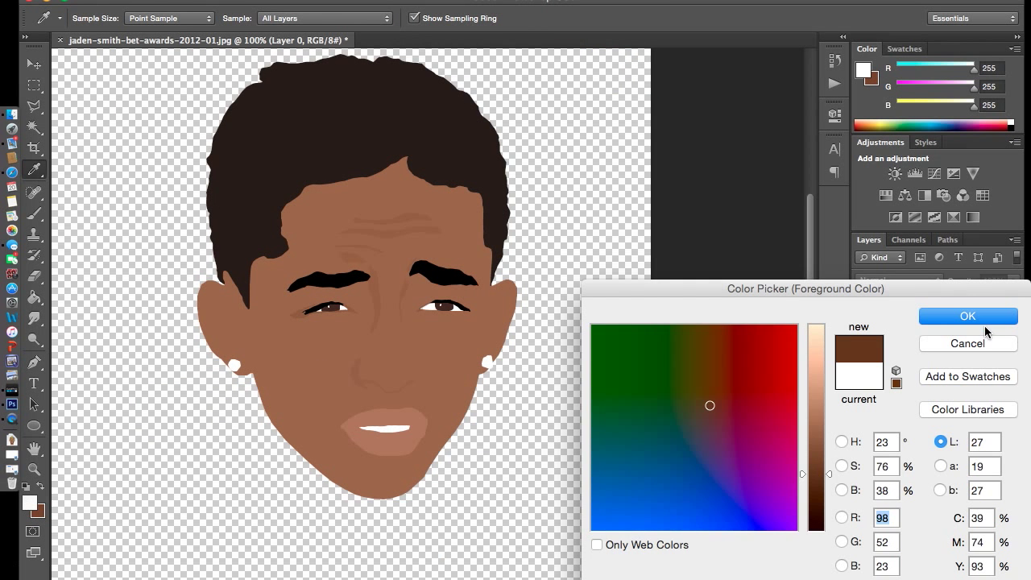
key("Return")
key("p")
left_click(955, 377)
key("ctrl+shift+alt+n")
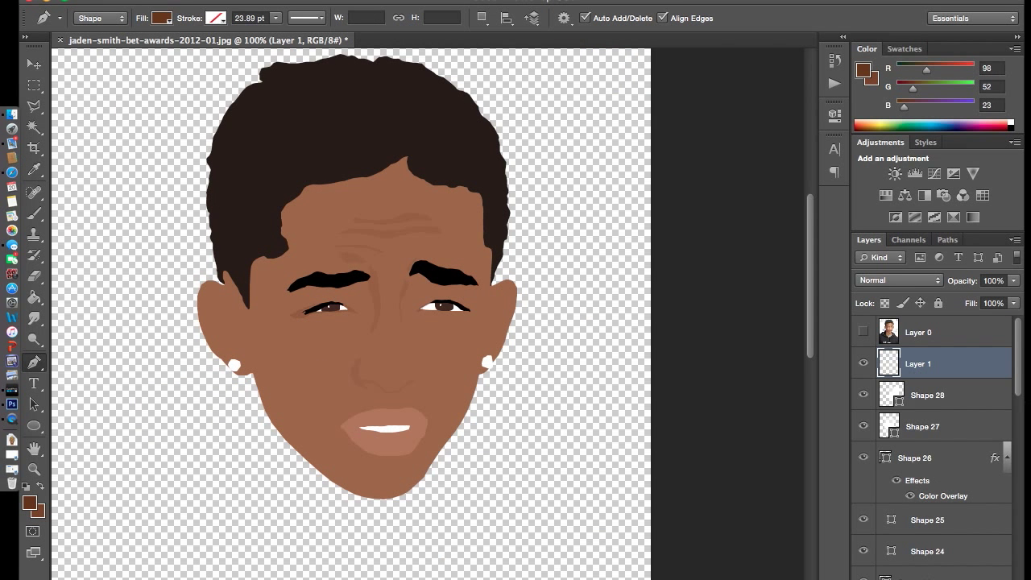
- With the photo shown, outline the top and inner corner of the right under-eye shadow
key("ctrl+plus")
key("ctrl+plus")
key("ctrl+plus")
left_click(862, 332)
left_click(585, 320)
left_click(548, 327)
left_click(520, 335)
left_click(460, 326)
left_click(428, 320)
left_click(411, 355)
left_click(399, 359)
left_click(395, 372)
left_click(428, 391)
left_click(439, 399)
- Run the shadow outline along the lower lid and up the right side to close it
left_click(483, 355)
left_click(504, 355)
left_click(521, 359)
left_click(541, 359)
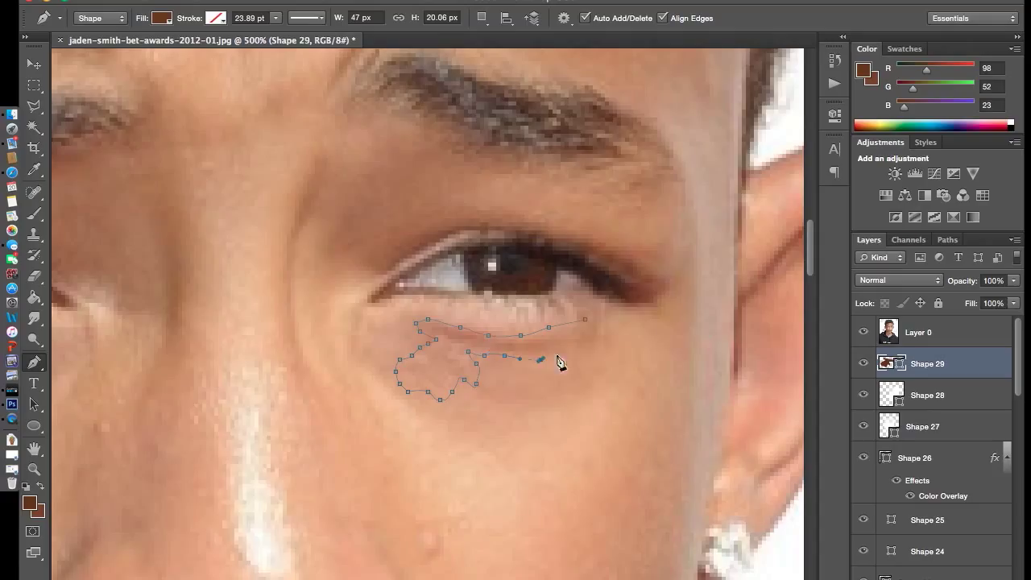
left_click(601, 327)
left_click(601, 311)
left_click(588, 291)
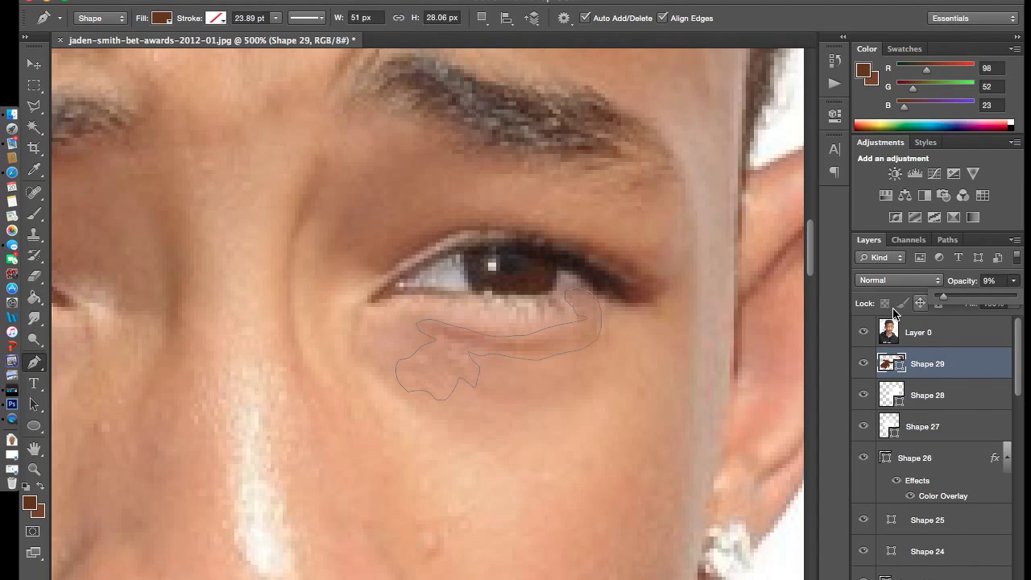
- Hide the photo and move the shadow layer Shape 29 below Shape 15
left_click(863, 332)
left_click(967, 331)
left_click_drag(938, 367, 939, 516)
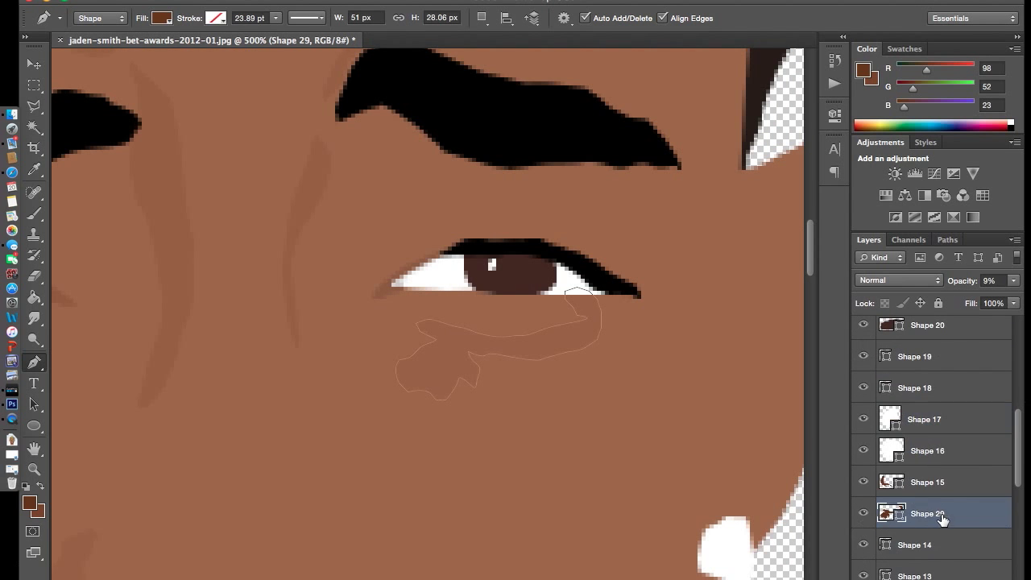
left_click(977, 481)
scroll(225, 315, "left", 5)
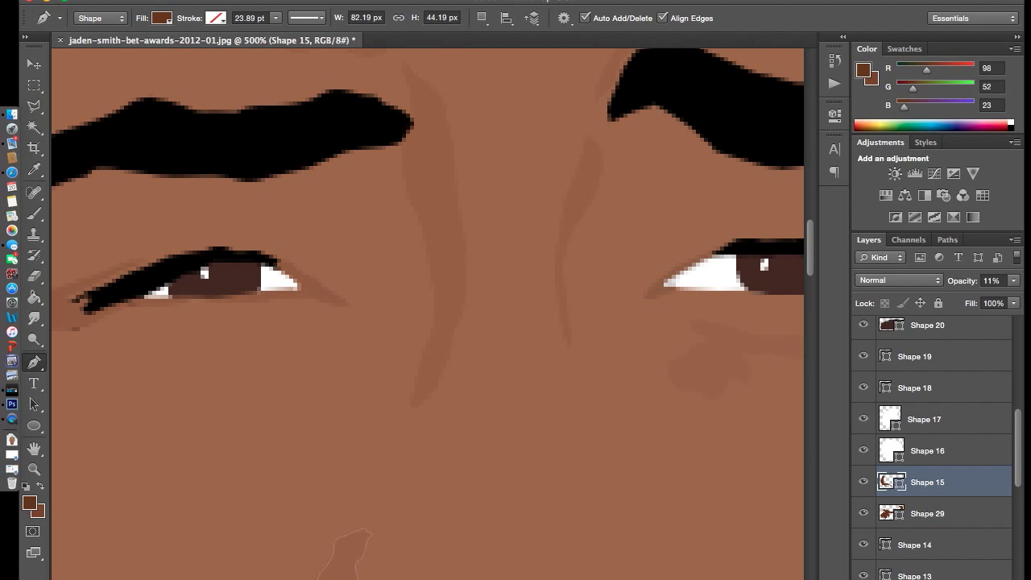
key("ctrl+1")
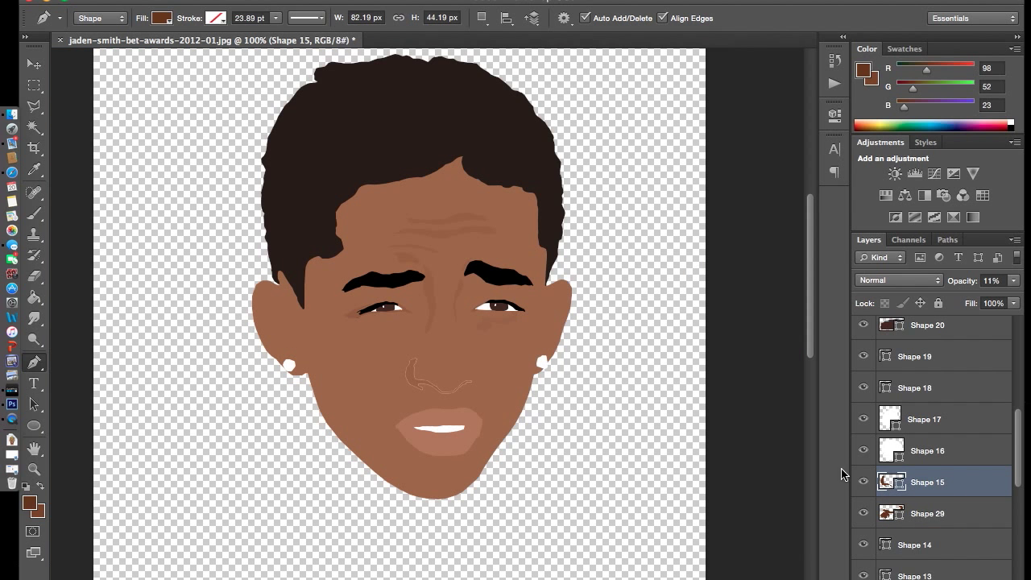
scroll(950, 483, "up", 5)
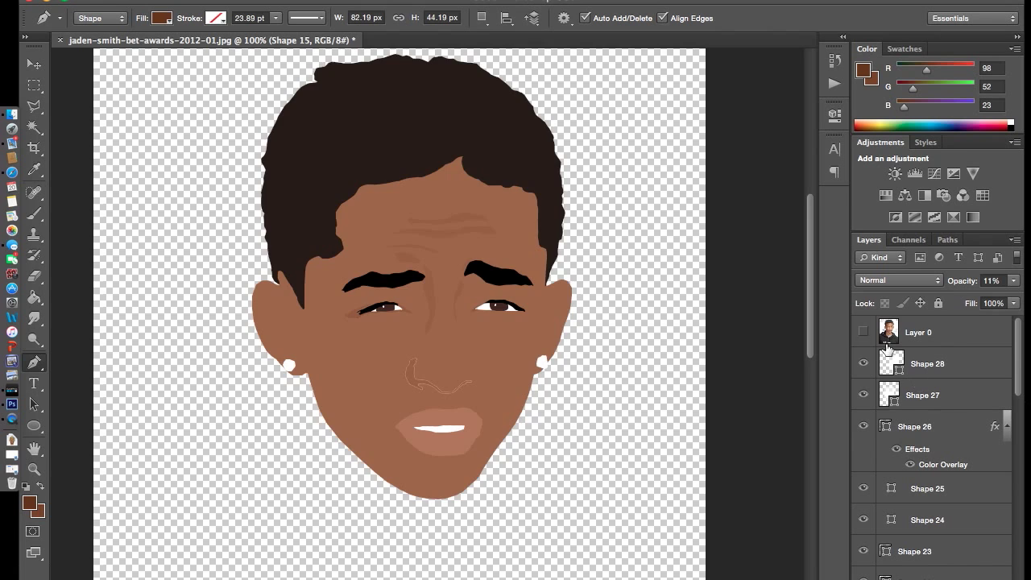
- Above Shape 28, outline a pale shape under the left eye
left_click(864, 332)
left_click(939, 366)
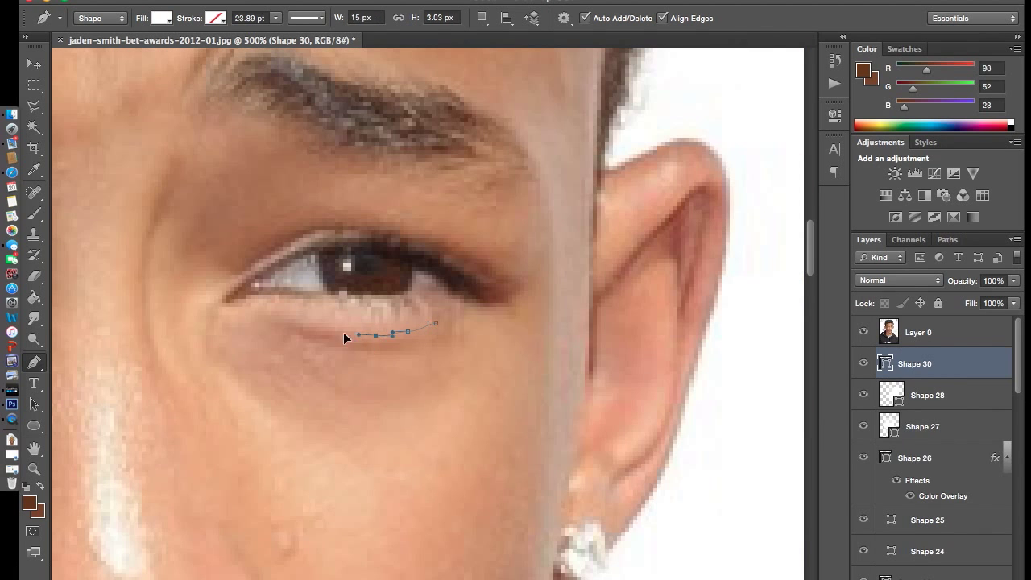
left_click(307, 323)
left_click(286, 315)
left_click(315, 344)
left_click(371, 351)
left_click(434, 350)
left_click(436, 323)
- Outline a matching pale shape under the right eye
scroll(368, 391, "left", 10)
left_click(490, 323)
left_click(446, 335)
left_click_drag(398, 343, 374, 345)
left_click(463, 366)
left_click(499, 334)
- Trace a brown shadow under the left eye, curving around the eye corner
scroll(546, 403, "right", 5)
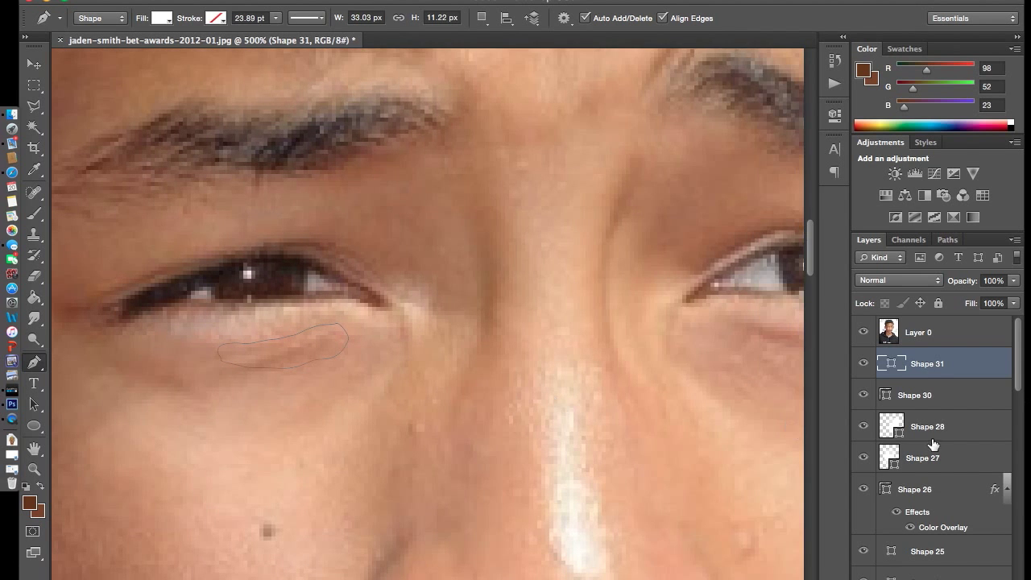
left_click(932, 429)
left_click(372, 331)
left_click(336, 328)
left_click(299, 335)
left_click(235, 344)
left_click(191, 347)
left_click_drag(134, 354, 185, 406)
left_click_drag(290, 406, 387, 379)
left_click(372, 331)
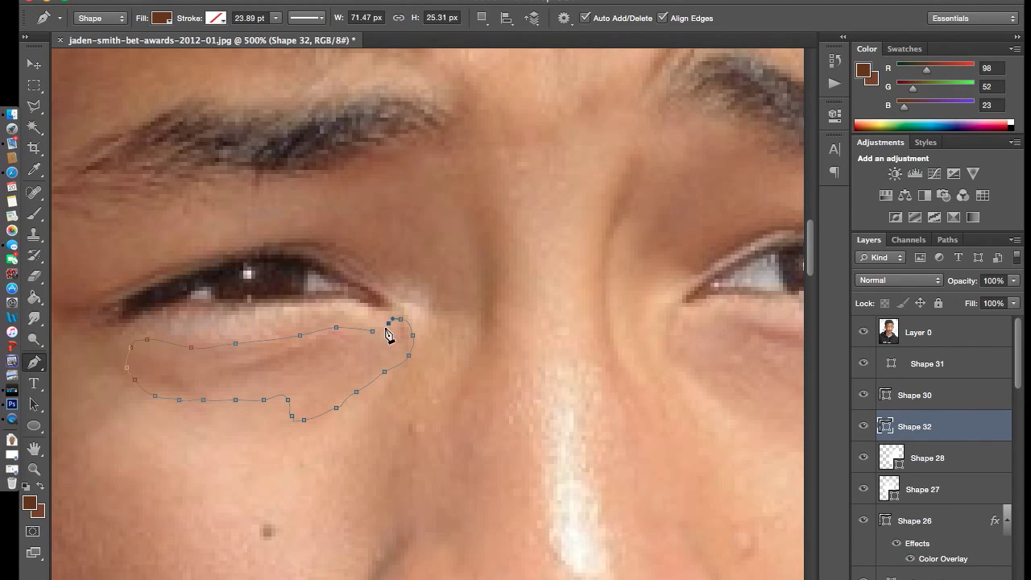
- Outline a brown shadow under the right eye, curving down toward the cheek
scroll(569, 373, "right", 3)
scroll(620, 347, "right", 5)
left_click(626, 315)
left_click(529, 323)
left_click(440, 311)
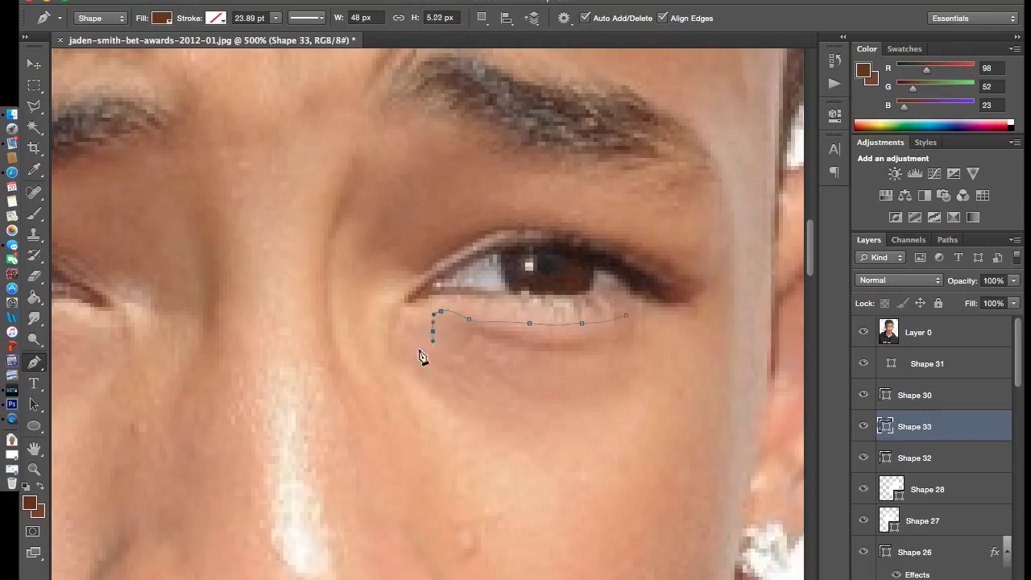
left_click(408, 351)
left_click(408, 383)
mouse_move(453, 422)
left_mouse_down()
mouse_move(489, 444)
mouse_move(559, 440)
mouse_move(528, 447)
left_mouse_up()
- Delete a misplaced anchor and close the right under-eye shadow shape
right_click(505, 441)
key("Escape")
right_click(447, 422)
key("Escape")
left_click(499, 428)
left_click_drag(538, 444, 580, 433)
left_click(667, 346)
left_click(626, 314)
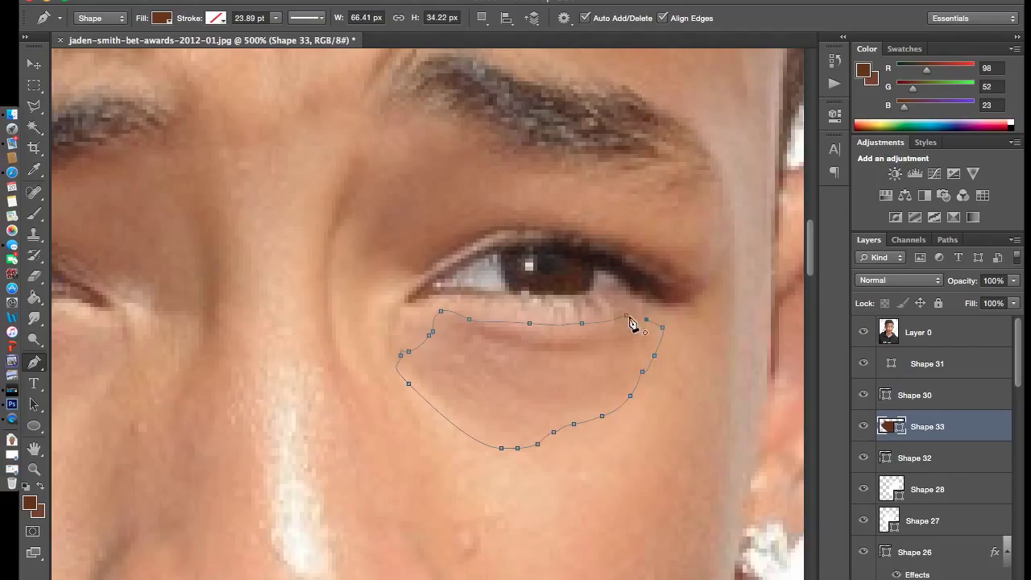
- Lower the pale under-eye shapes' opacity to 36% then 11%, then hide them
left_click(973, 459, "shift")
left_click(1014, 281)
left_click(926, 395)
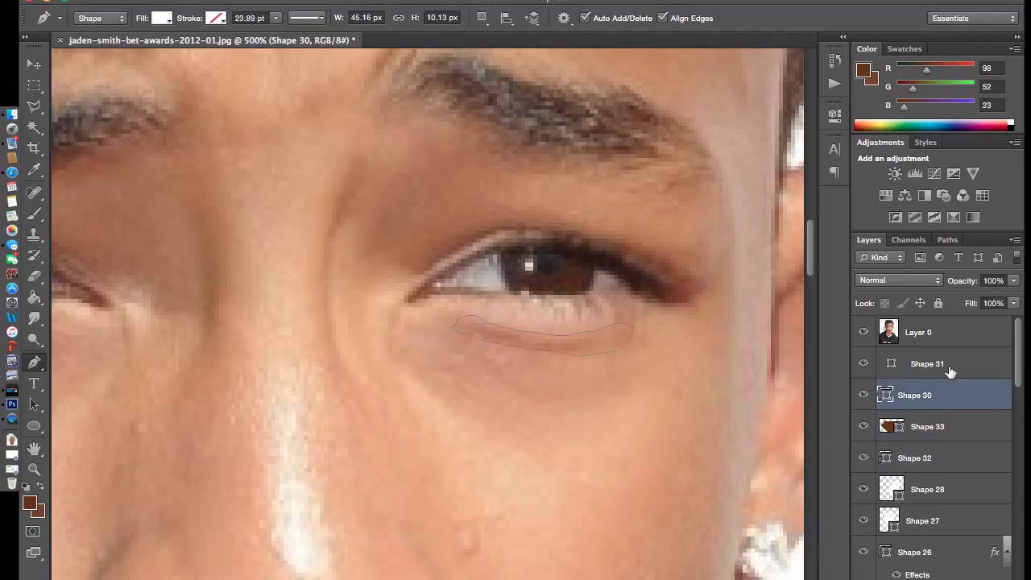
left_click(926, 364, "shift")
left_click_drag(1012, 280, 967, 298)
left_click(863, 332)
scroll(773, 338, "right", 10)
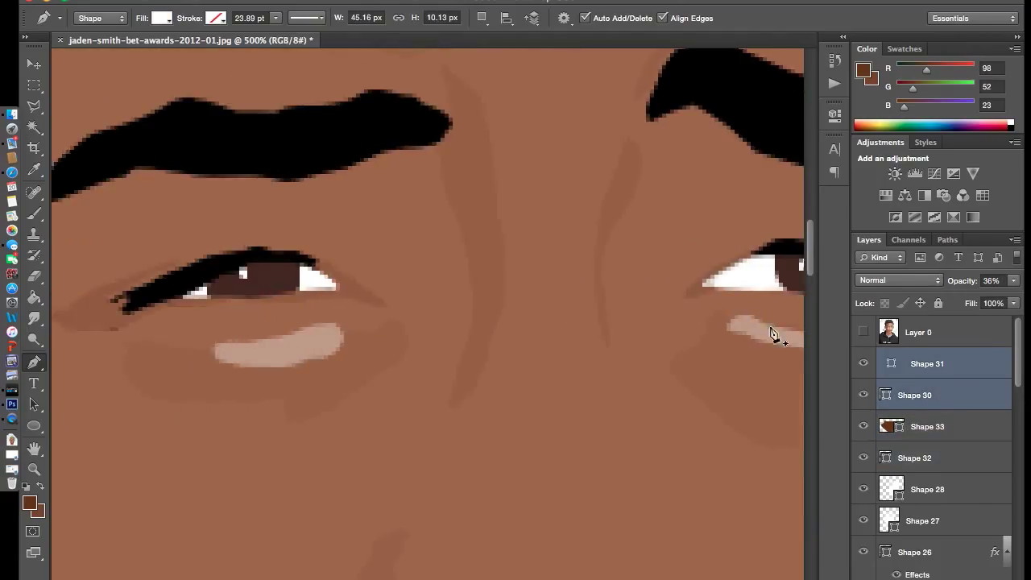
left_click(1014, 280)
left_click_drag(964, 297, 938, 299)
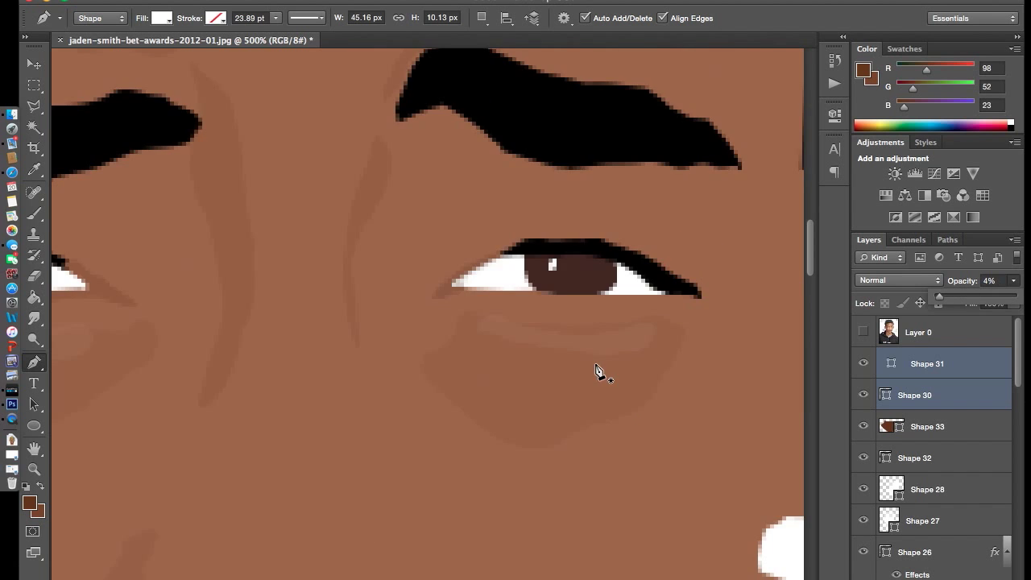
scroll(588, 374, "right", 2)
key("ctrl+1")
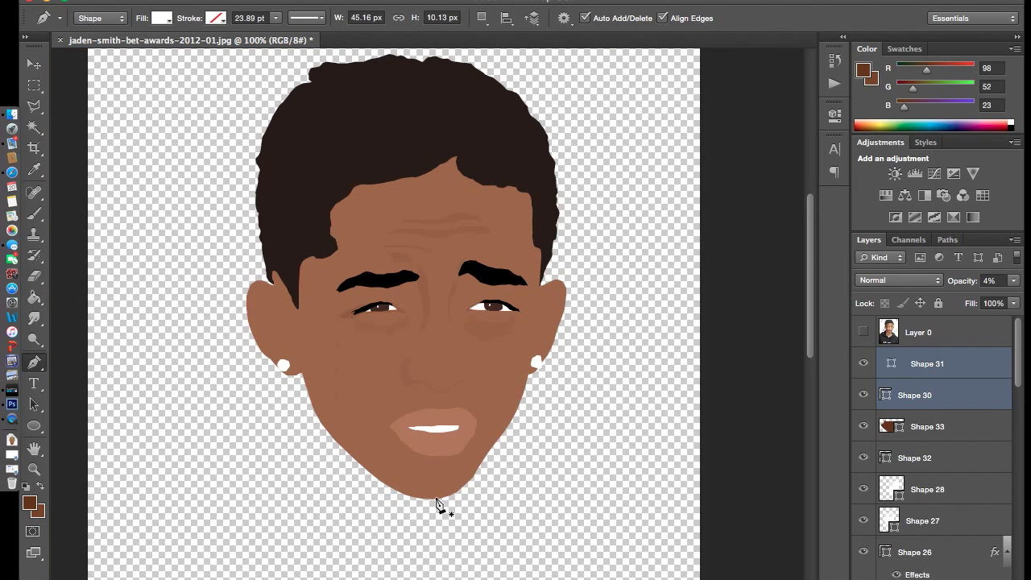
left_click_drag(860, 396, 864, 371)
- Set both brown under-eye shadows to 5% opacity and leave the photo hidden
left_click(926, 426)
left_click(926, 458, "shift")
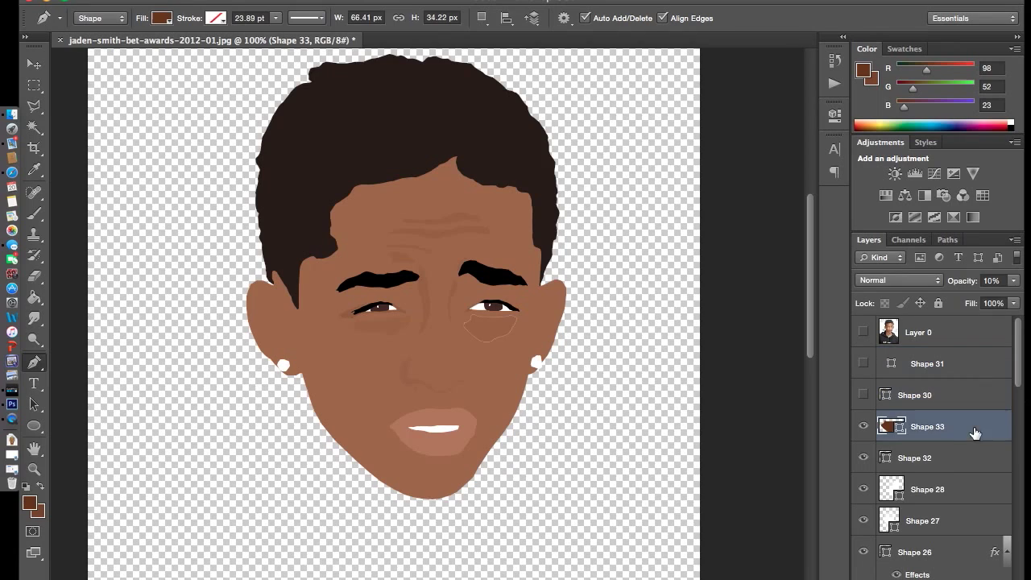
left_click(1013, 280)
left_click_drag(938, 299, 941, 301)
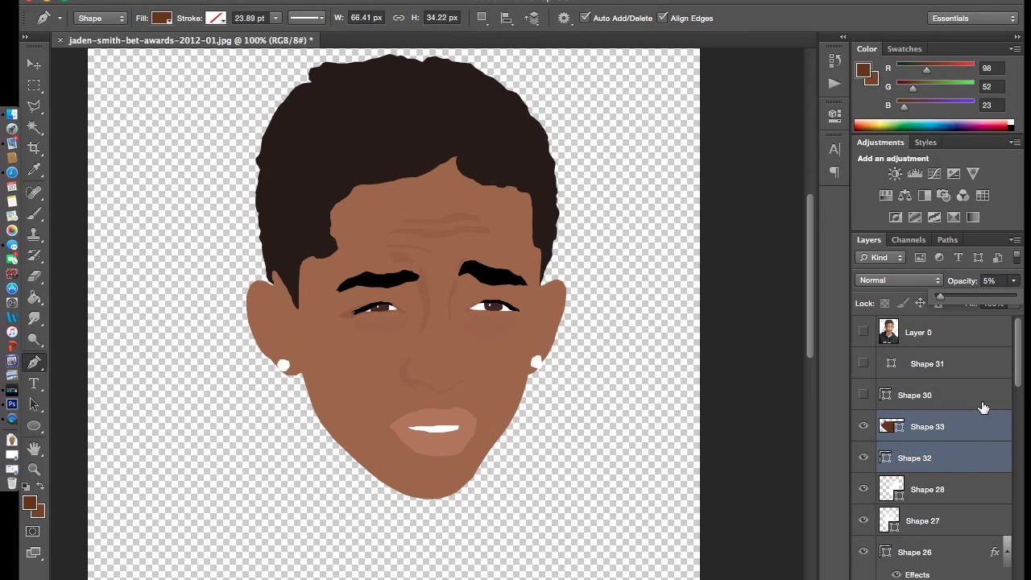
left_click(864, 332)
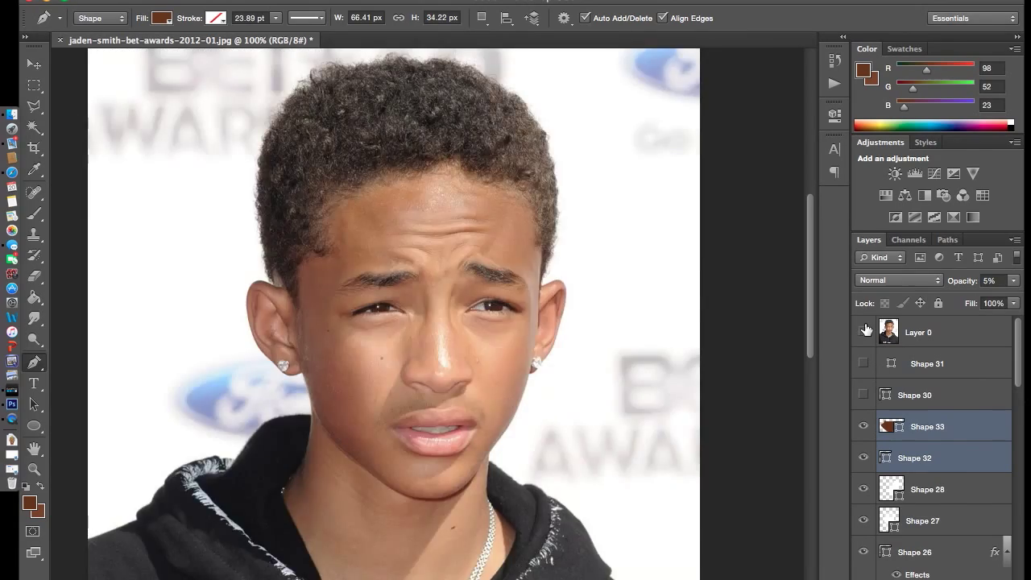
left_click(864, 331)
left_click(865, 331)
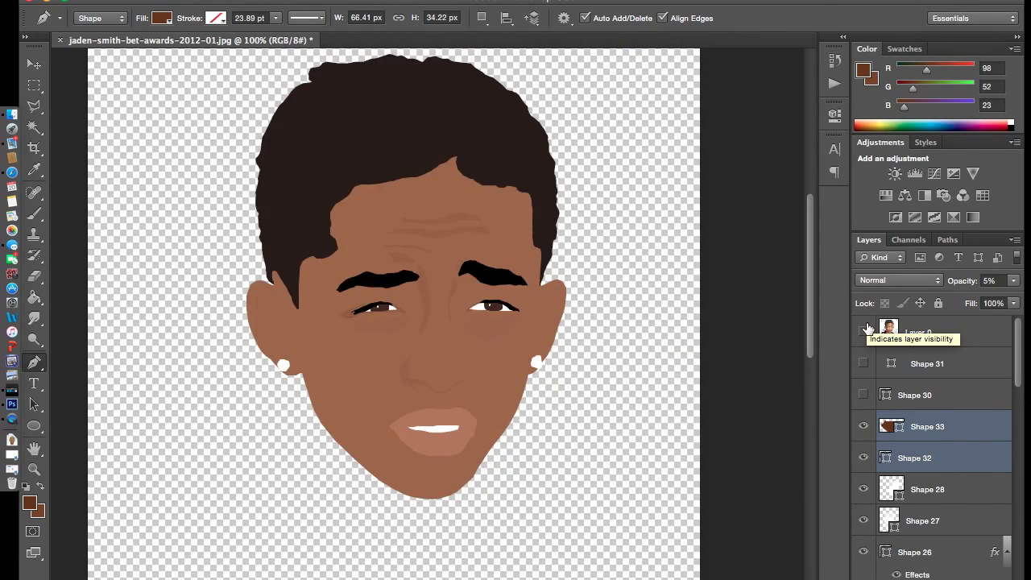